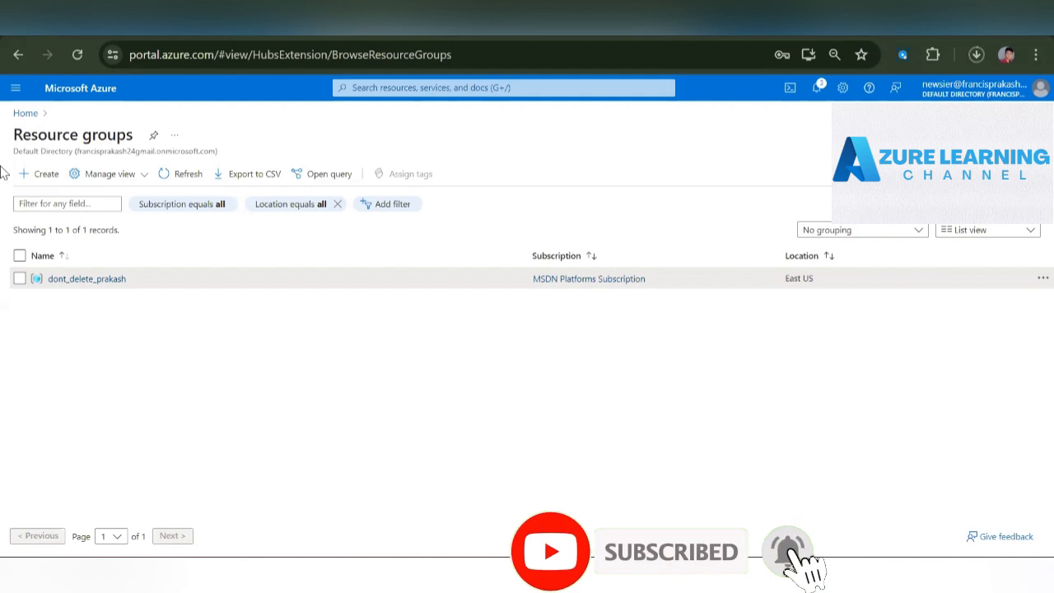
# - Start a new resource group under the MSDN Platforms Subscription and name it Db-rg
pyautogui.click(44, 189)
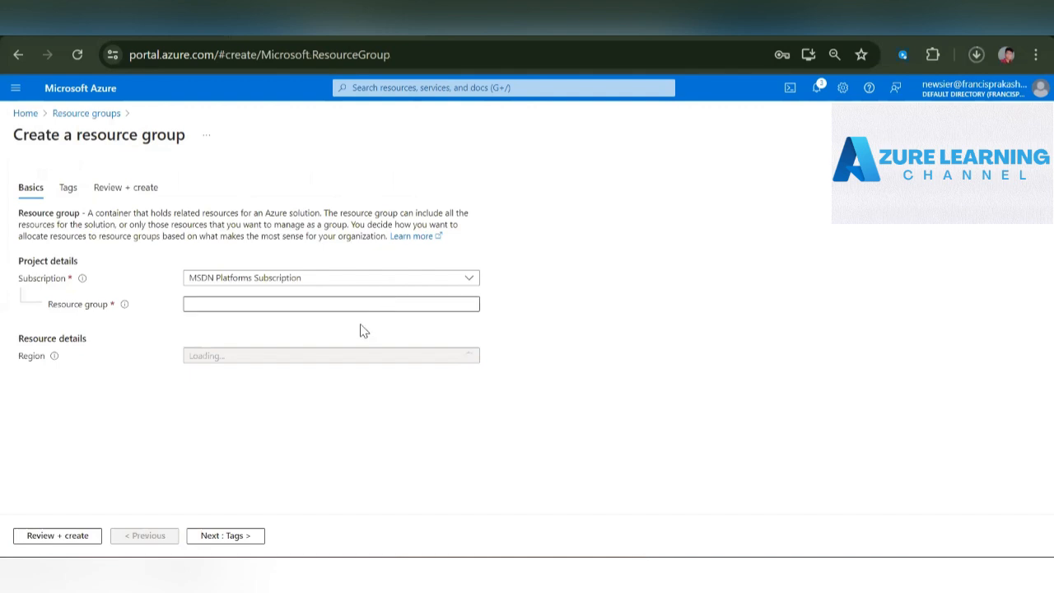
pyautogui.click(371, 305)
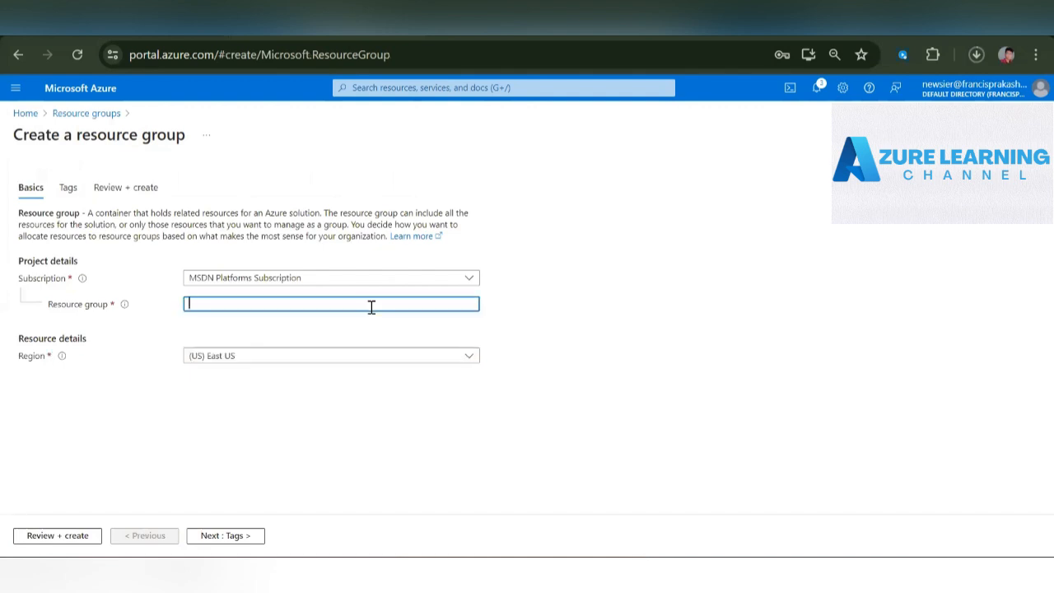
pyautogui.write('Db-rg')
# - Set the resource group's region to (Asia Pacific) Central India, then review and create the group
pyautogui.click(264, 358)
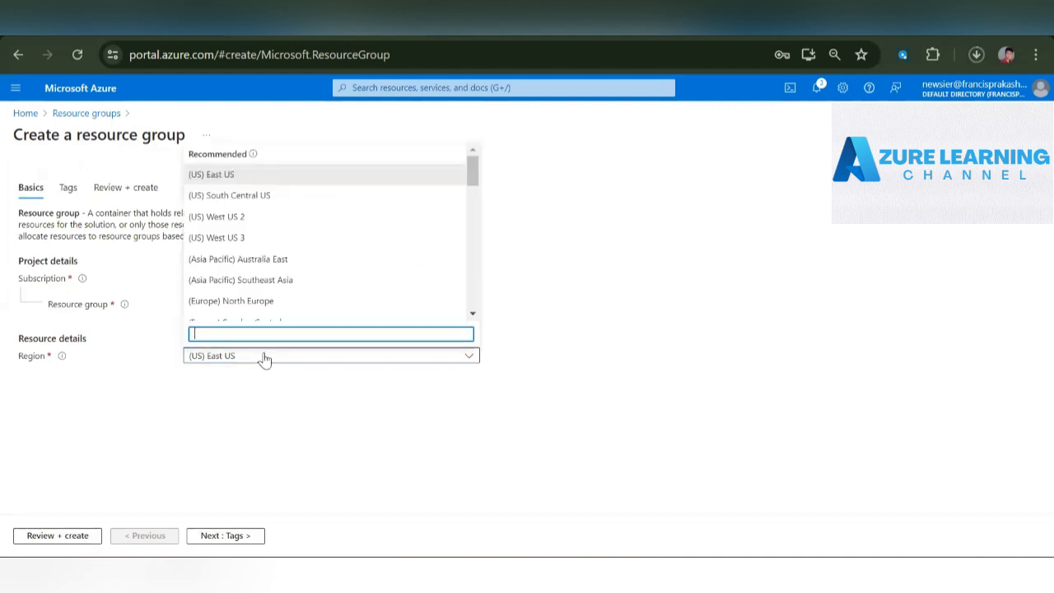
pyautogui.scroll(-5, 344, 266)
pyautogui.scroll(-5, 345, 269)
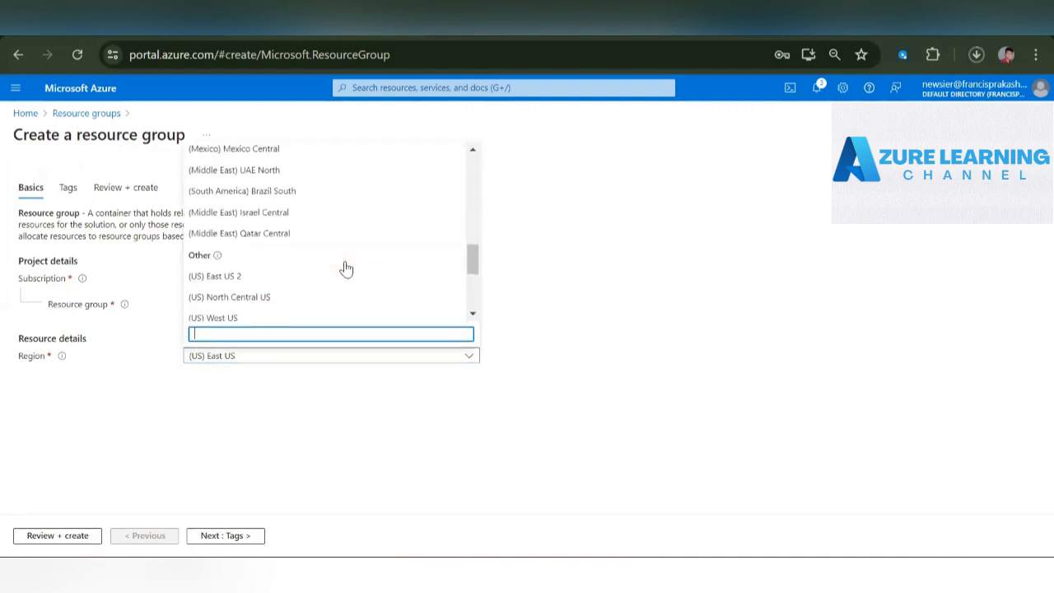
pyautogui.scroll(-2, 346, 268)
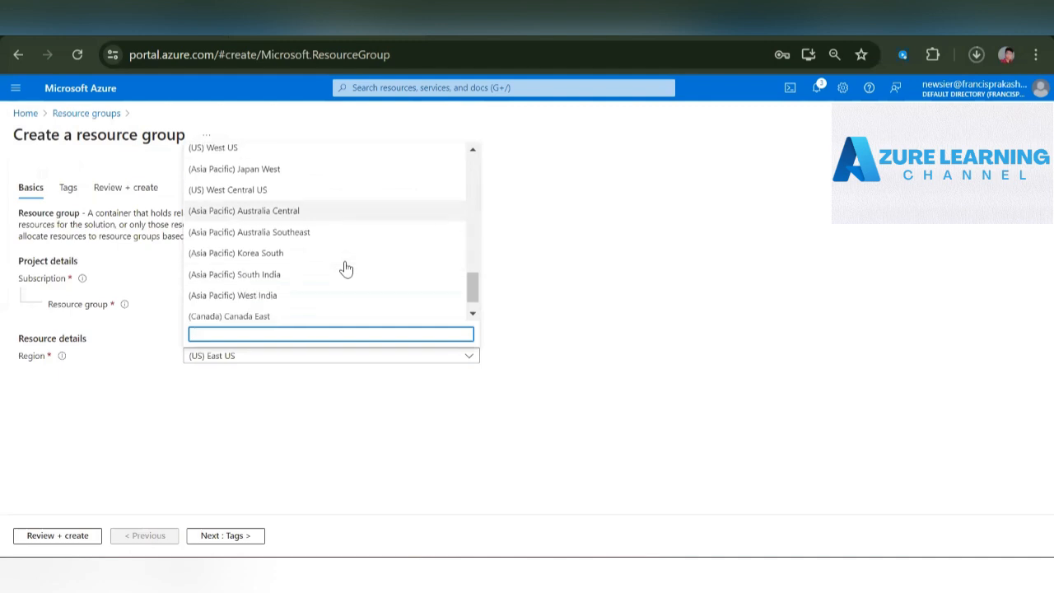
pyautogui.scroll(3, 346, 268)
pyautogui.scroll(5, 346, 268)
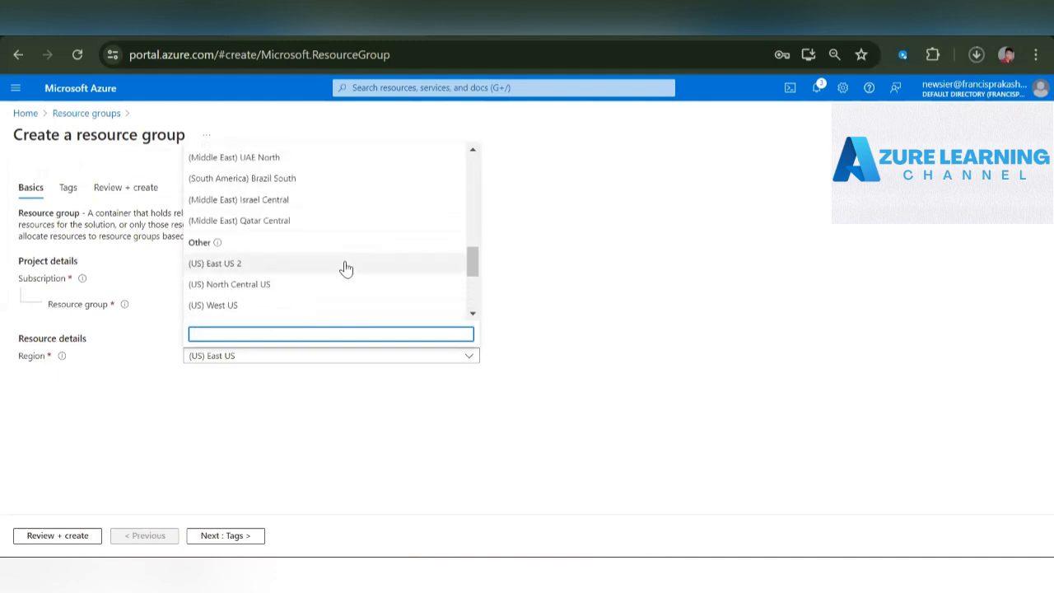
pyautogui.scroll(5, 346, 268)
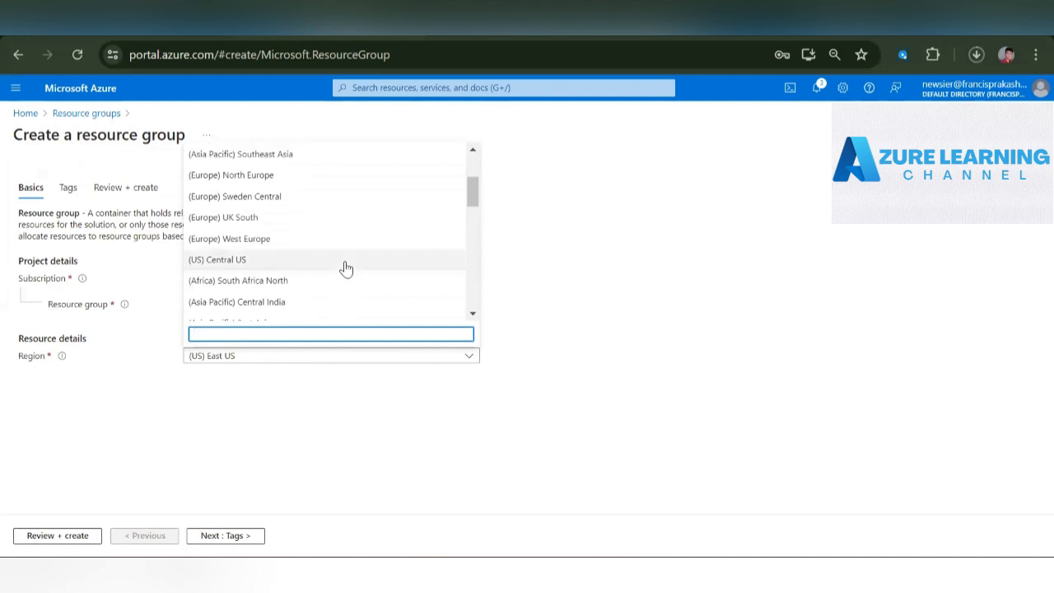
pyautogui.scroll(3, 346, 268)
pyautogui.scroll(-5, 344, 266)
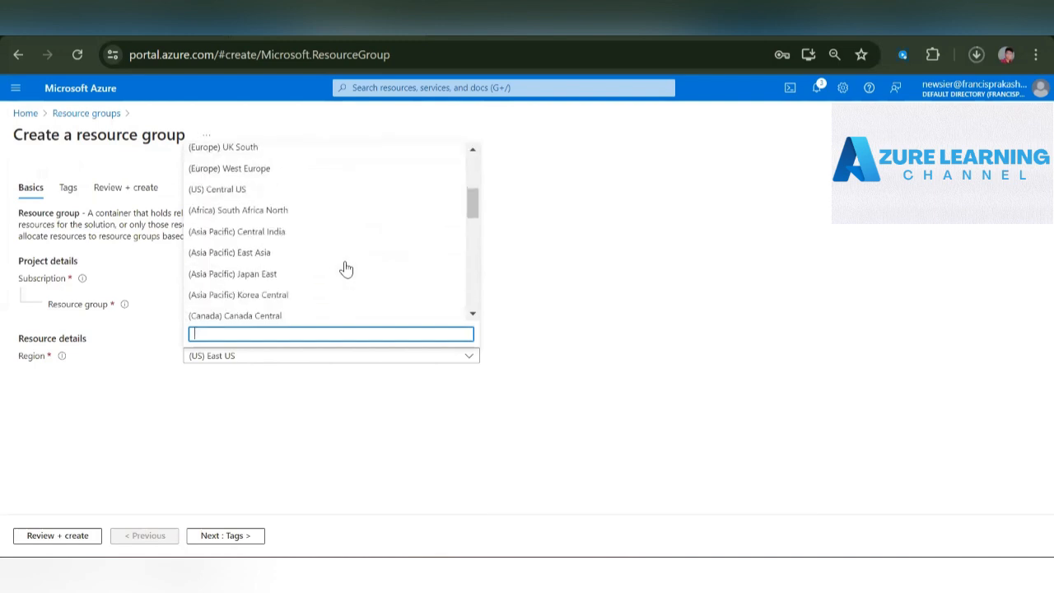
pyautogui.write('cent')
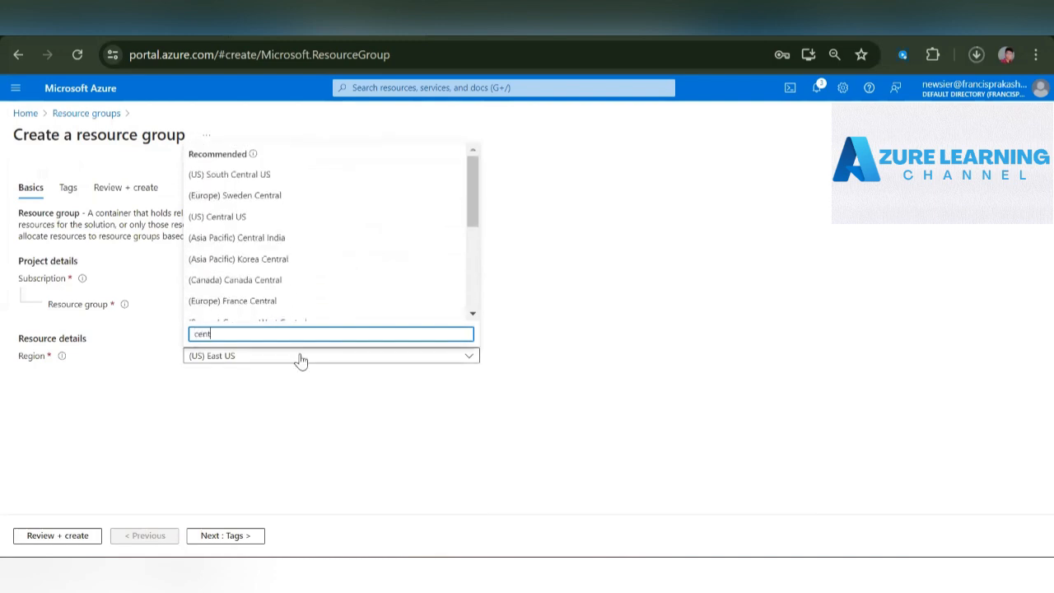
pyautogui.write('ral in')
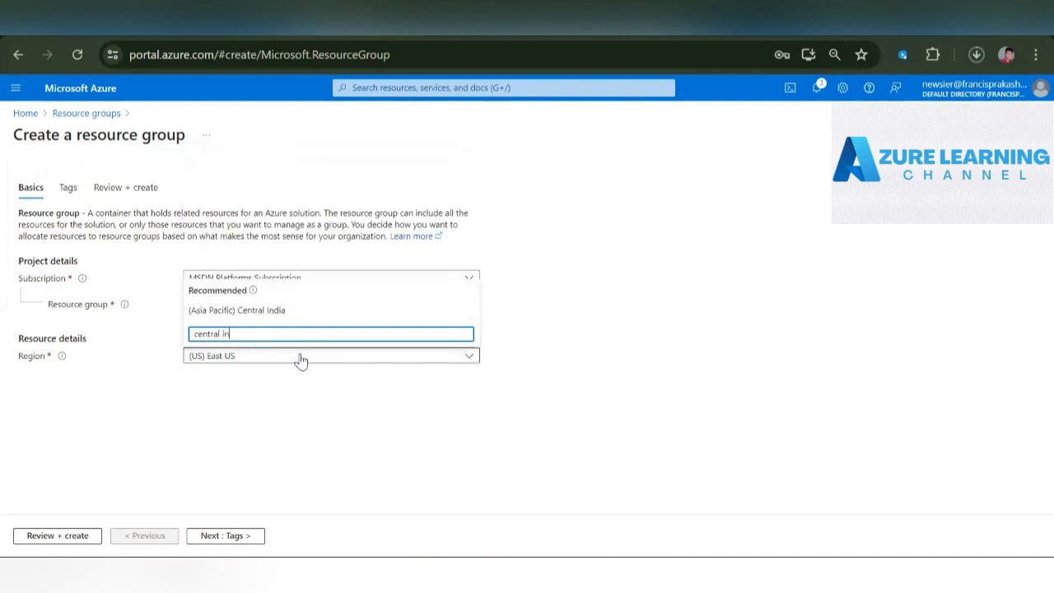
pyautogui.click(256, 310)
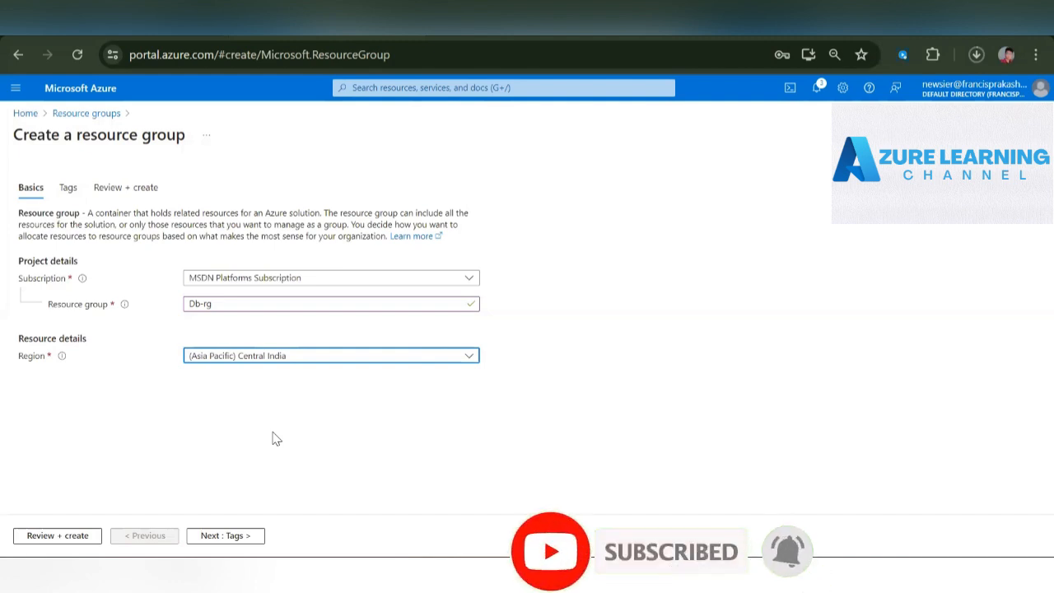
pyautogui.click(86, 531)
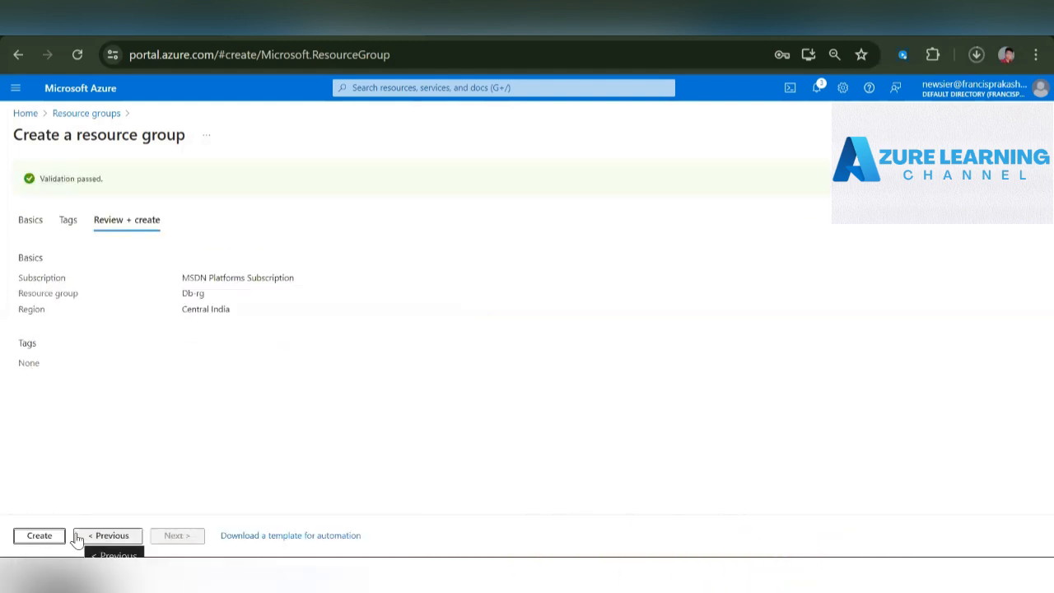
pyautogui.click(36, 535)
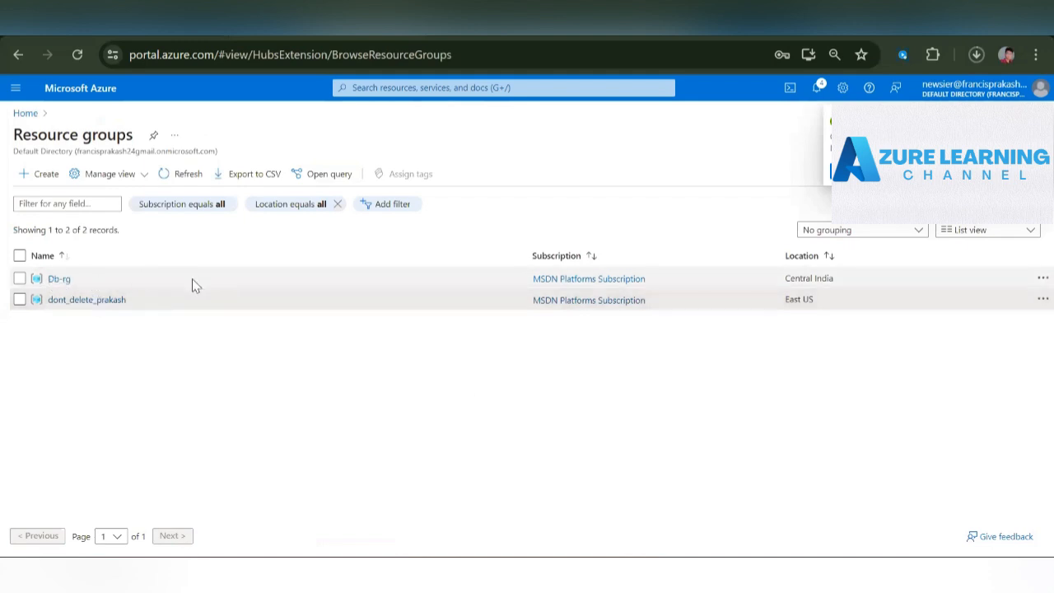
# - Search the portal for mysql, open Azure Database for MySQL servers and start creating a server
pyautogui.click(23, 114)
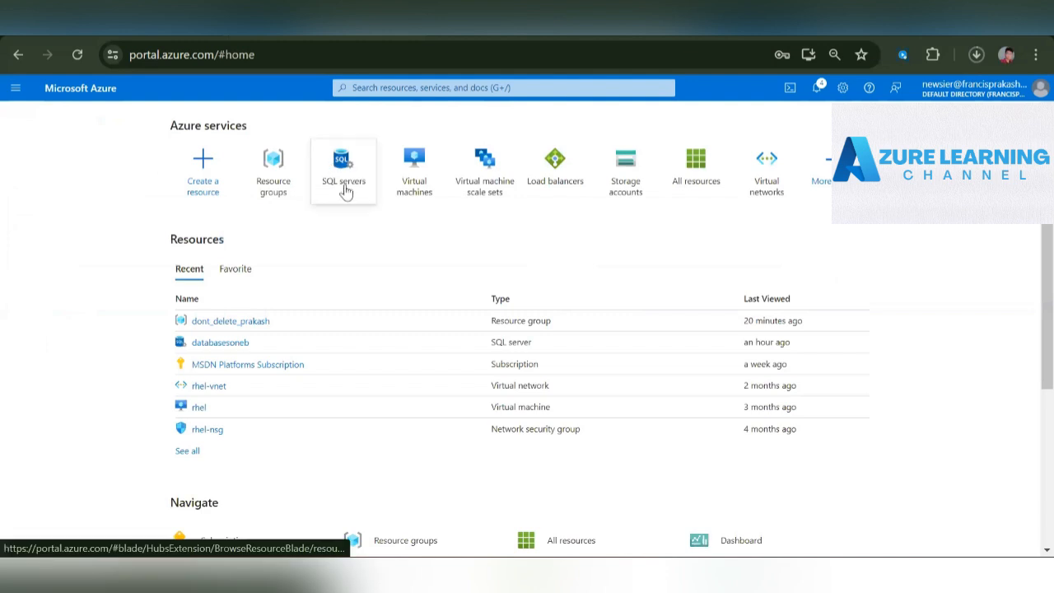
pyautogui.click(416, 89)
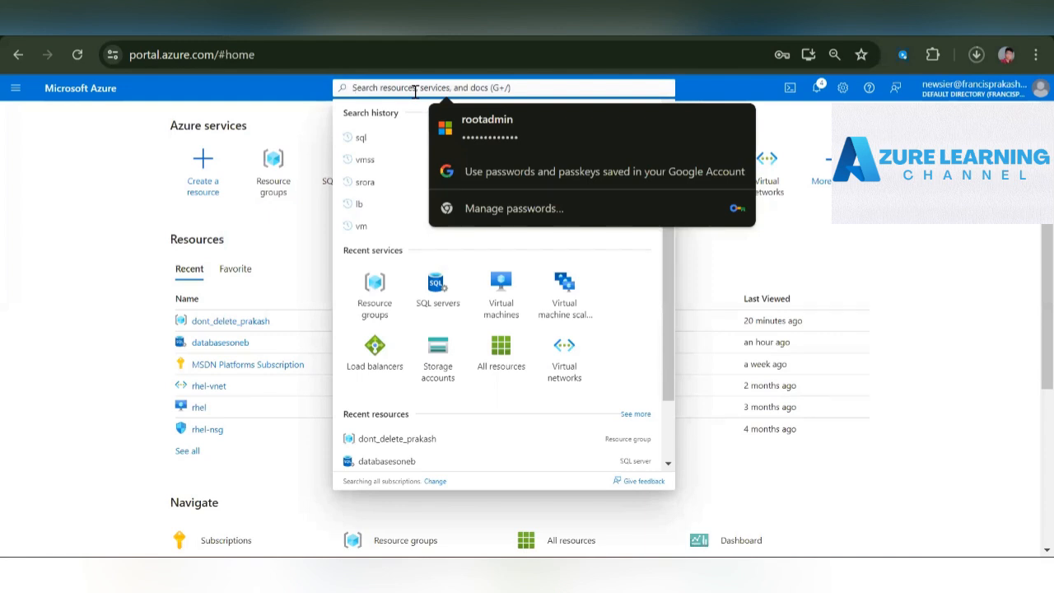
pyautogui.write('mysql')
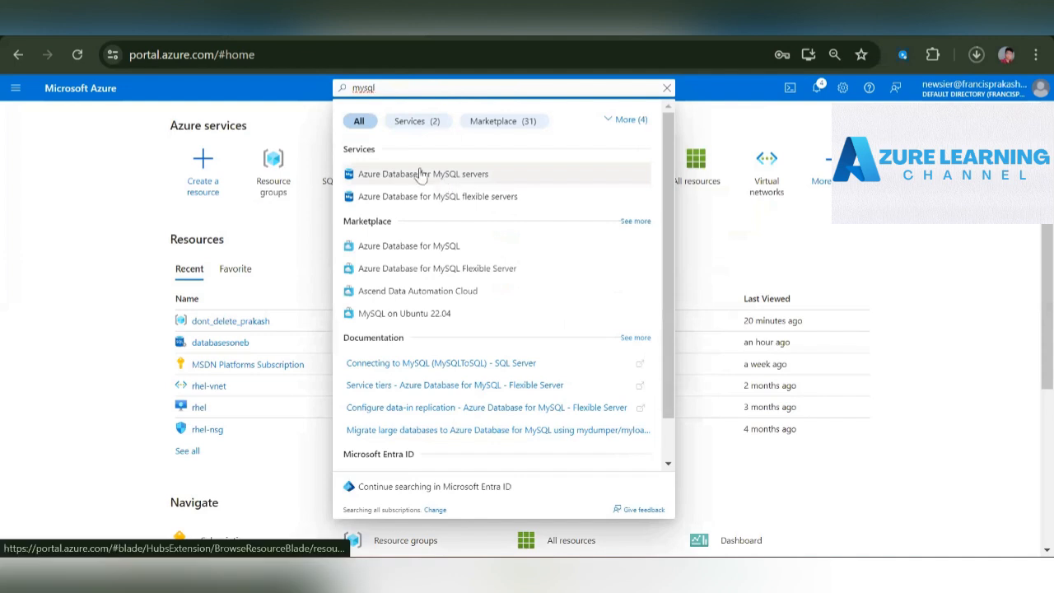
pyautogui.click(412, 172)
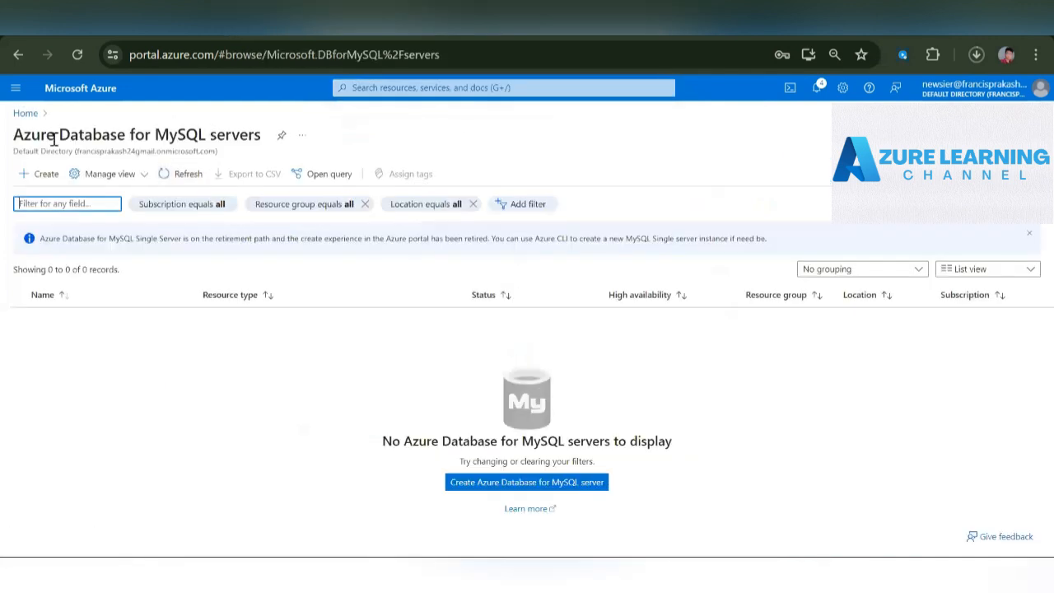
pyautogui.moveTo(12, 135); pyautogui.dragTo(275, 137)
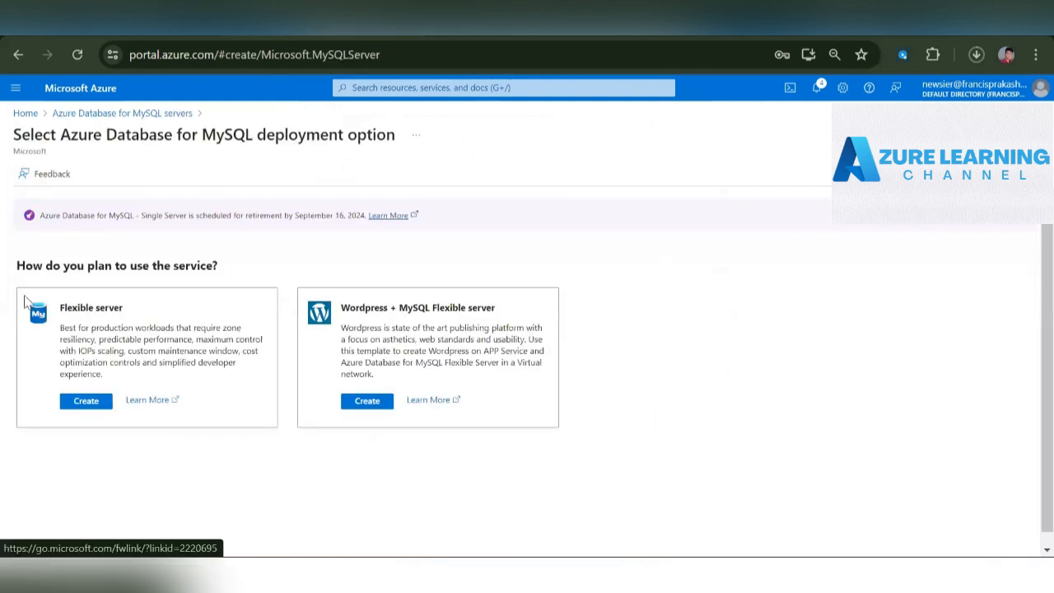
# - Choose the Flexible server deployment option for the new Azure Database for MySQL
pyautogui.moveTo(59, 306); pyautogui.dragTo(139, 327)
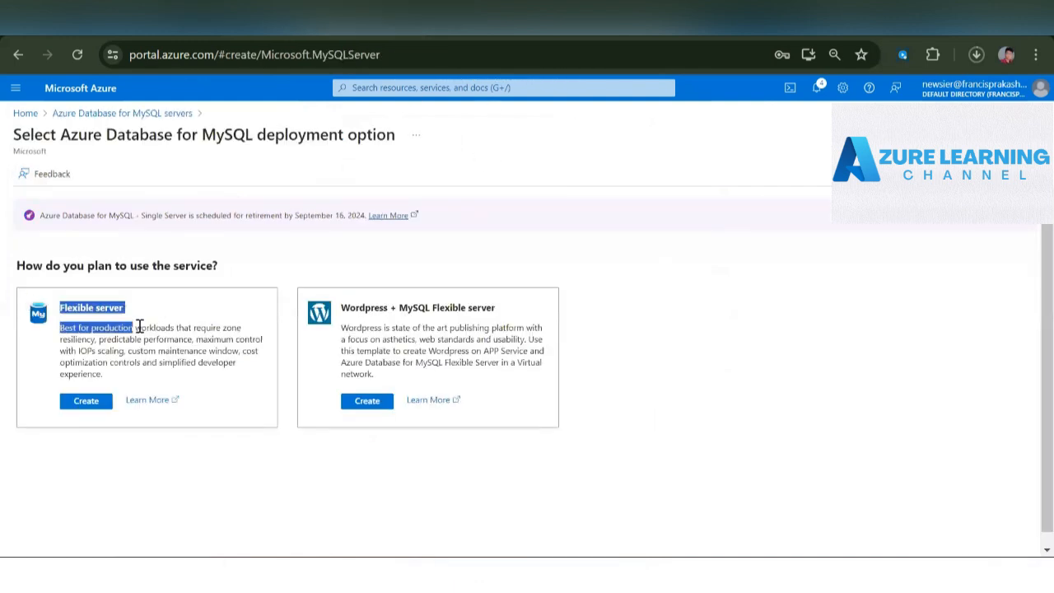
pyautogui.click(341, 308)
pyautogui.moveTo(341, 308); pyautogui.dragTo(520, 317)
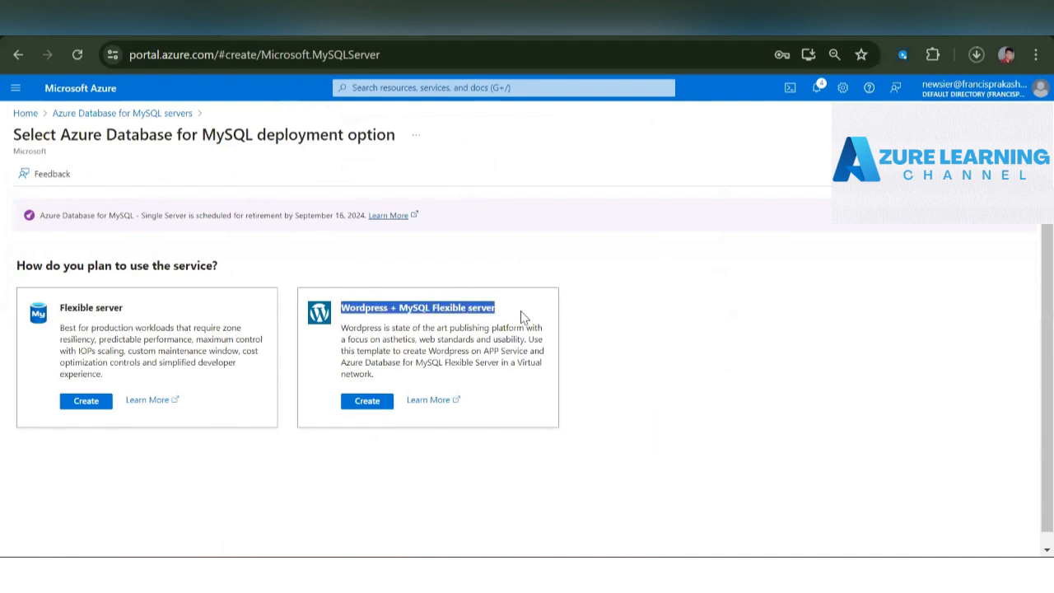
pyautogui.doubleClick(363, 304)
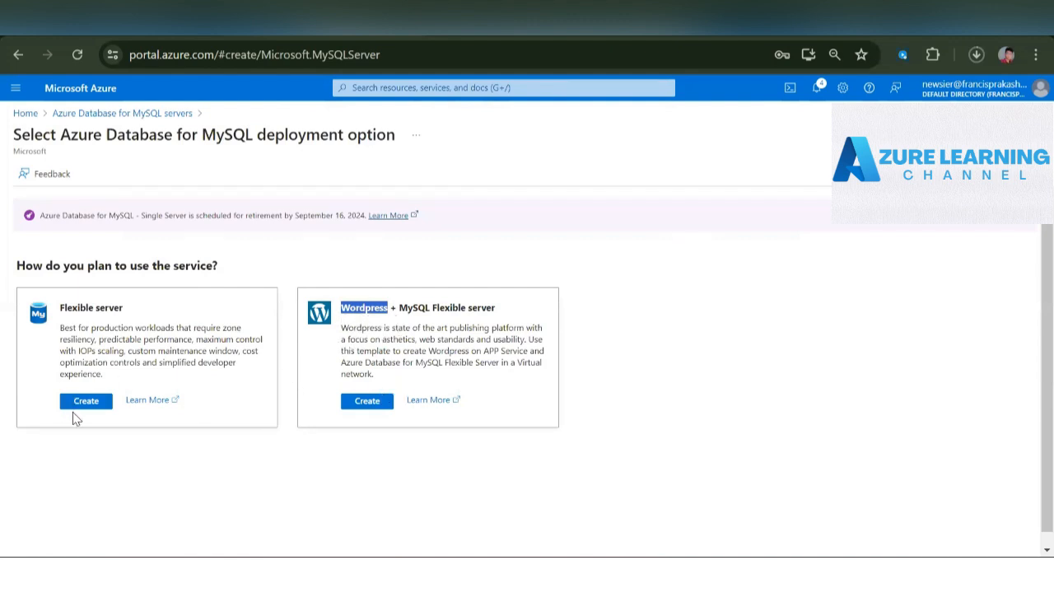
pyautogui.click(90, 401)
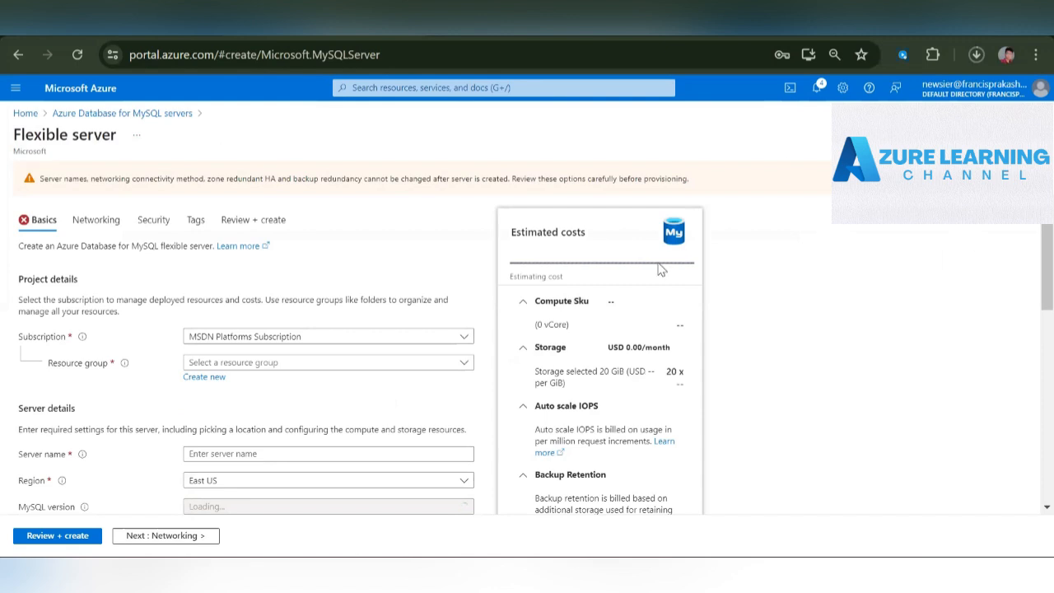
# - Assign the flexible server to the Db-rg resource group and name the server mysqlserverram
pyautogui.click(294, 366)
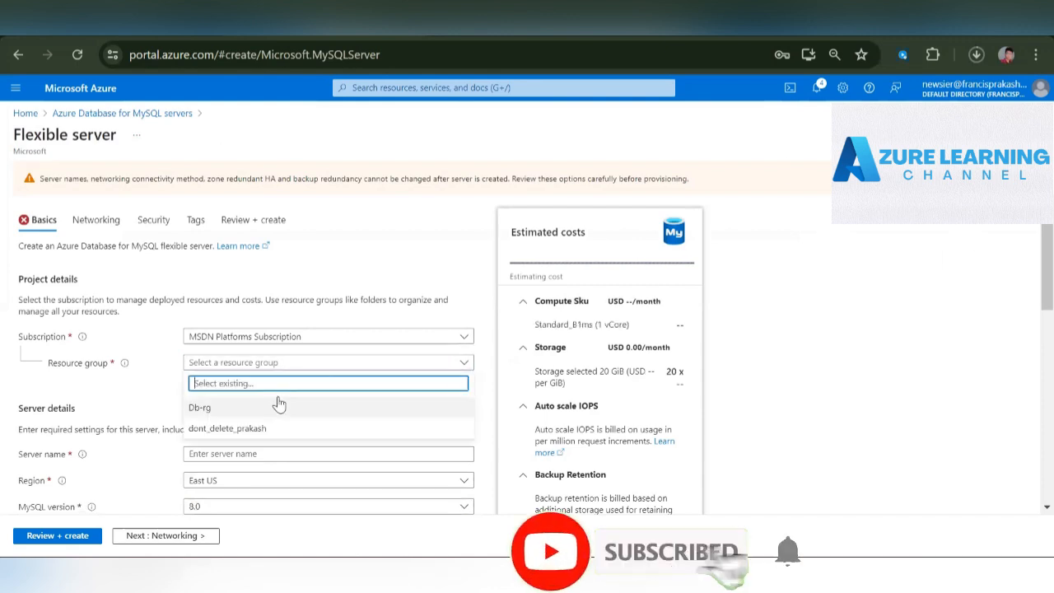
pyautogui.click(278, 407)
pyautogui.scroll(-2, 279, 409)
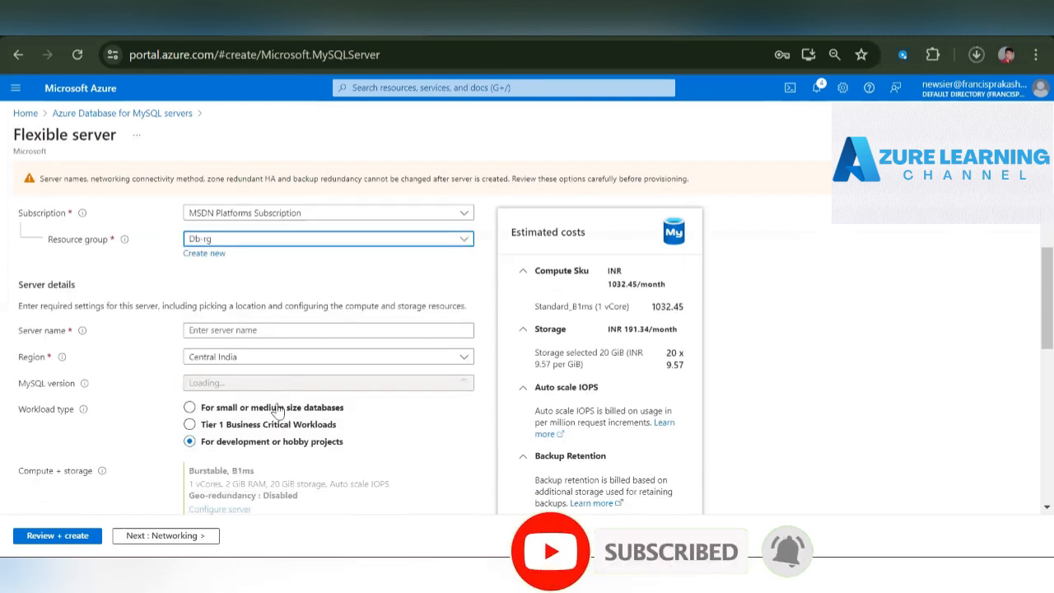
pyautogui.click(277, 330)
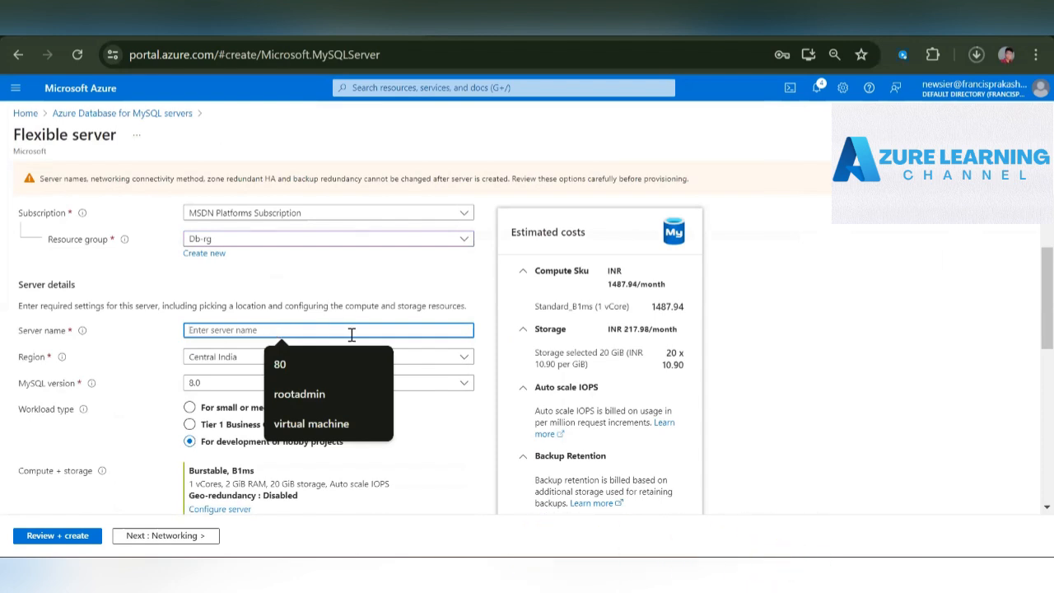
pyautogui.write('myswl')
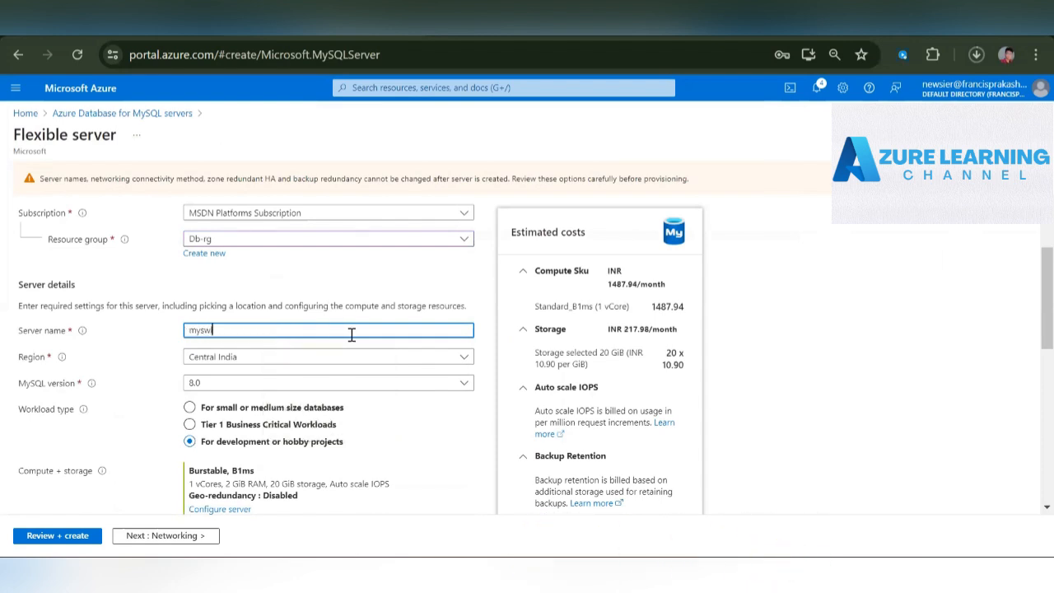
pyautogui.press('BackSpace')
pyautogui.press('BackSpace')
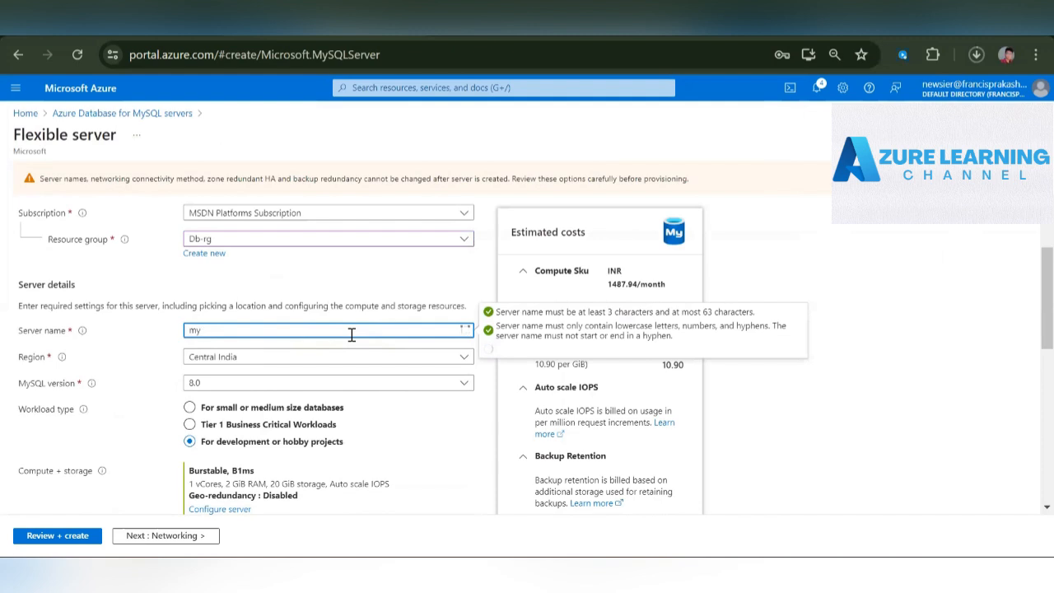
pyautogui.press('BackSpace')
pyautogui.press('BackSpace')
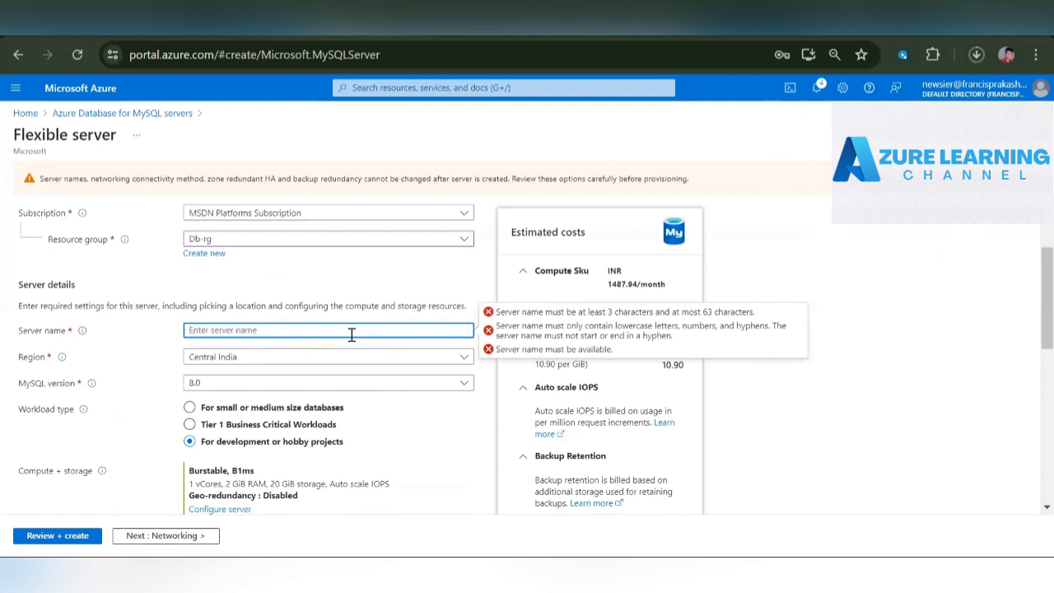
pyautogui.write('mysql')
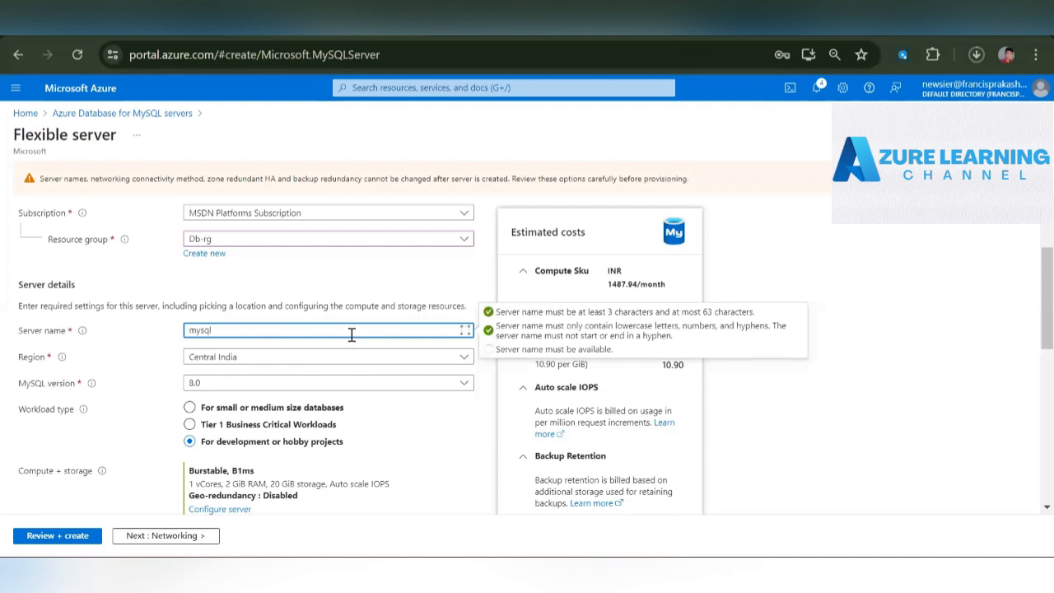
pyautogui.write('ser')
pyautogui.write('ver')
pyautogui.write('123')
pyautogui.press('BackSpace')
pyautogui.press('BackSpace')
pyautogui.write('ram')
# - Select 8.0 as the MySQL version in the server details
pyautogui.scroll(-2, 436, 294)
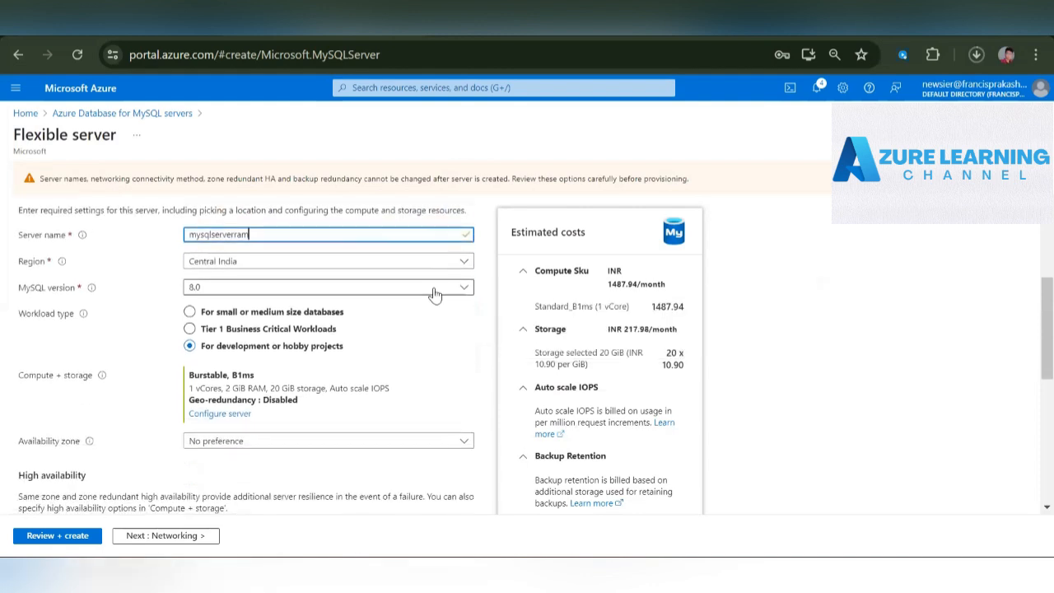
pyautogui.click(216, 295)
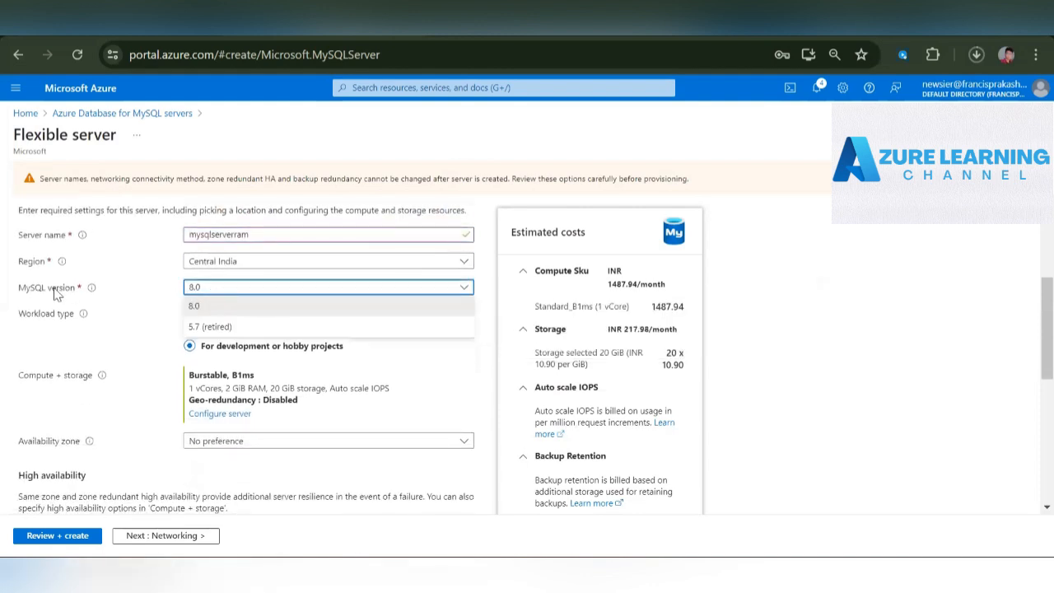
pyautogui.moveTo(20, 288); pyautogui.dragTo(82, 288)
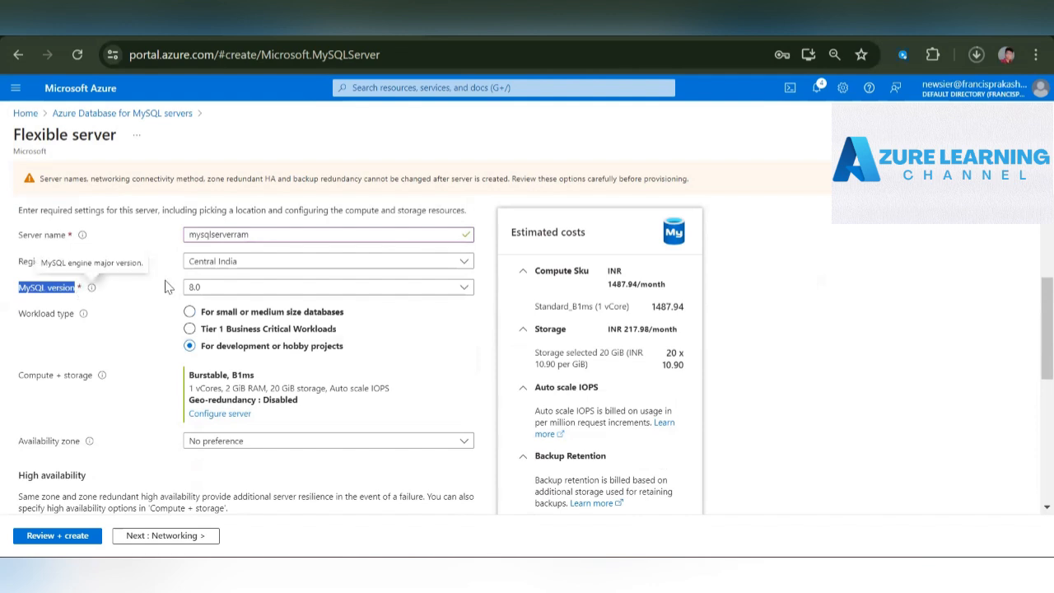
pyautogui.click(217, 287)
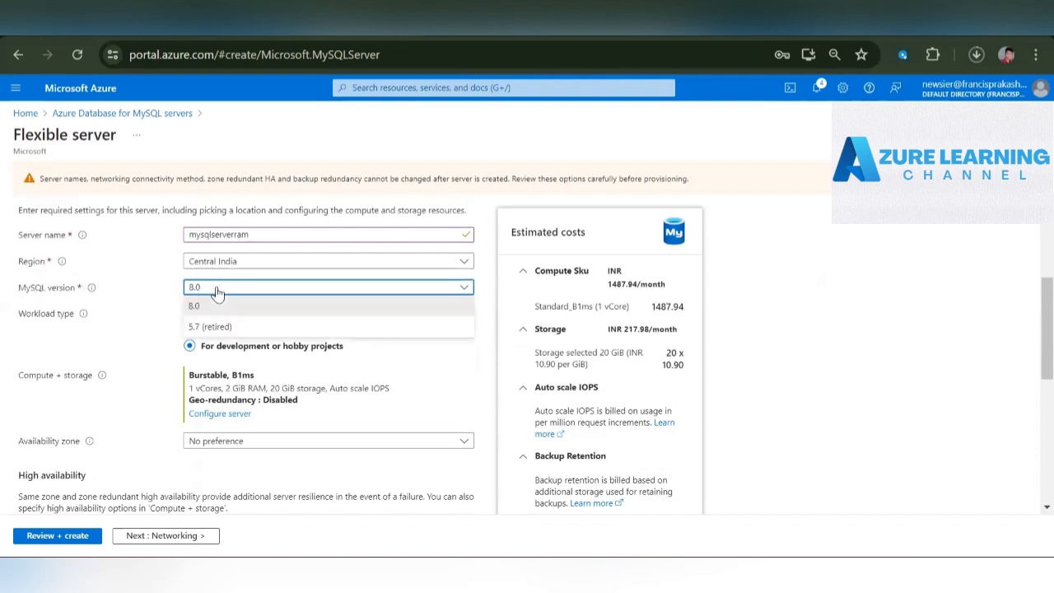
pyautogui.click(260, 304)
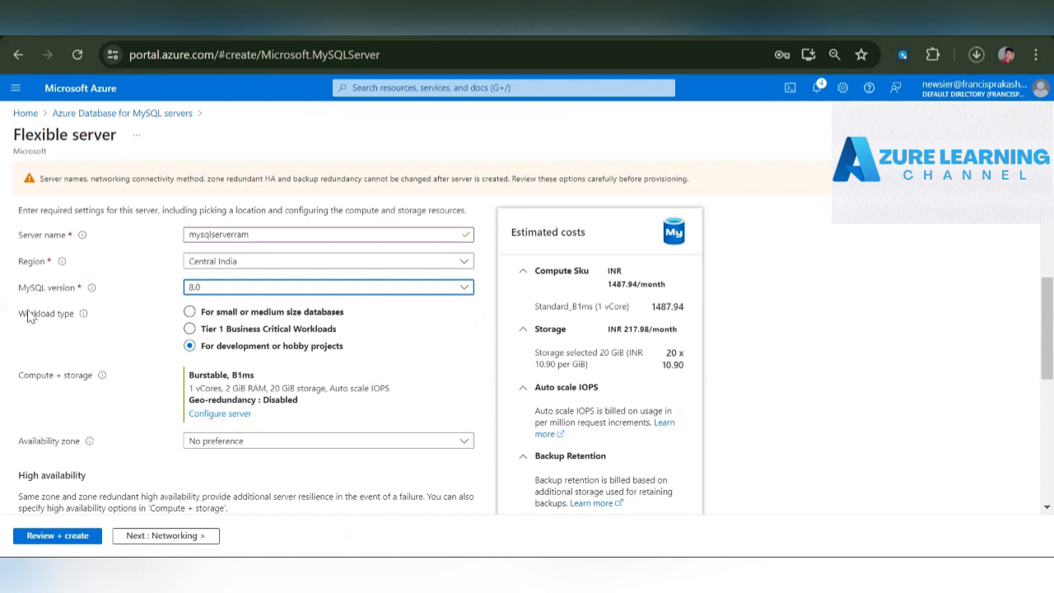
pyautogui.moveTo(20, 317); pyautogui.dragTo(73, 319)
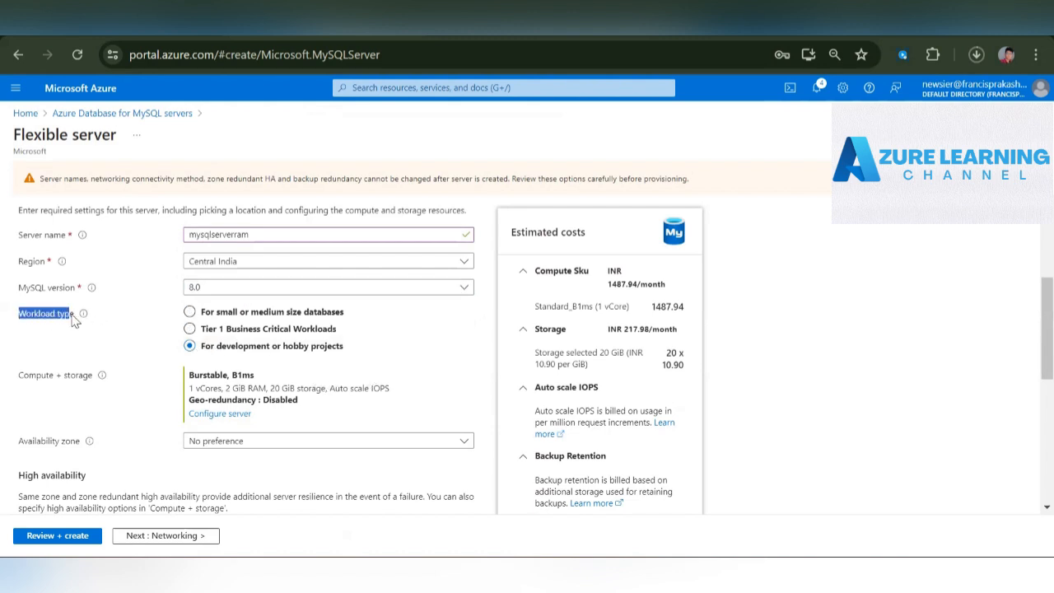
# - Compare the compute and storage of the small or medium size databases workload with development or hobby projects, keeping the latter selected
pyautogui.click(190, 313)
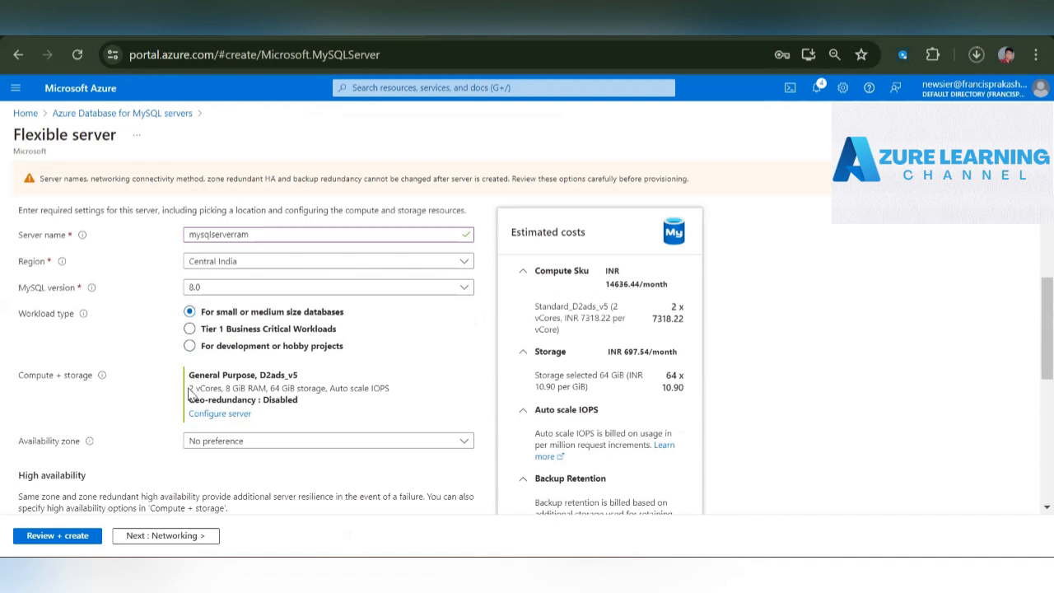
pyautogui.moveTo(188, 389); pyautogui.dragTo(437, 396)
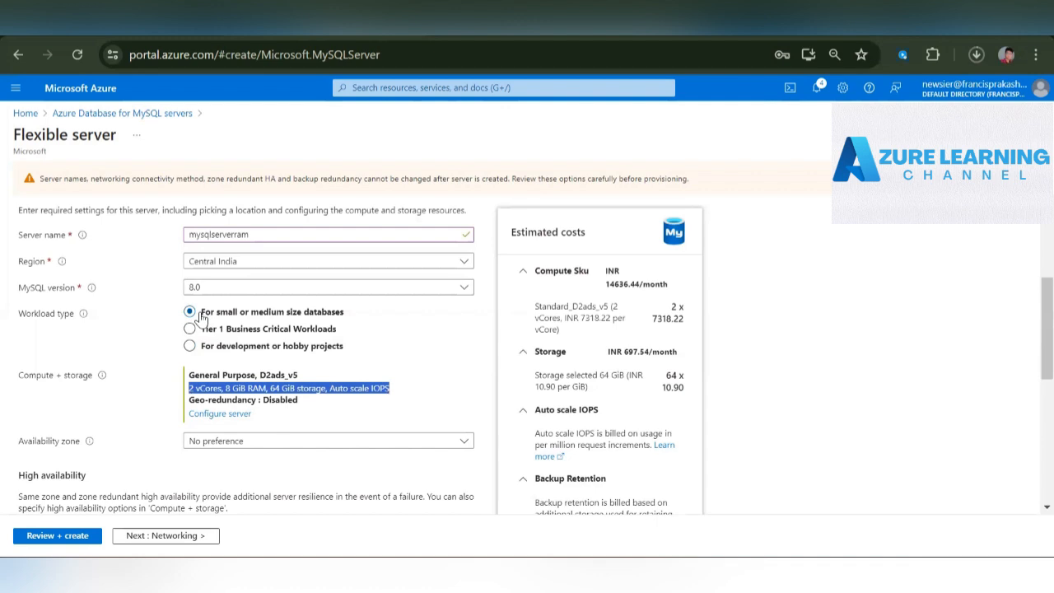
pyautogui.click(197, 349)
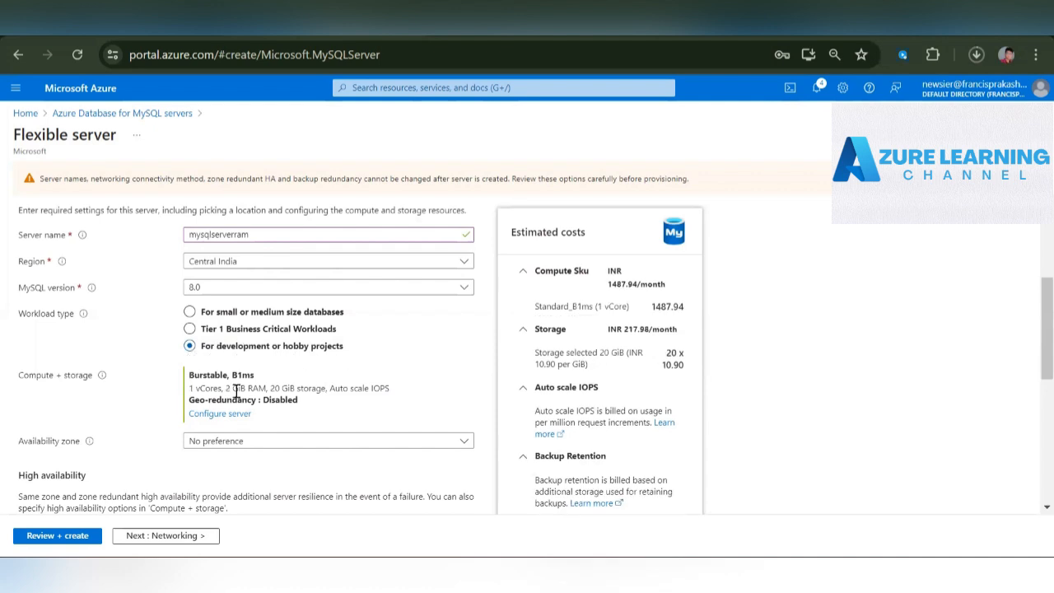
pyautogui.moveTo(188, 388); pyautogui.dragTo(390, 388)
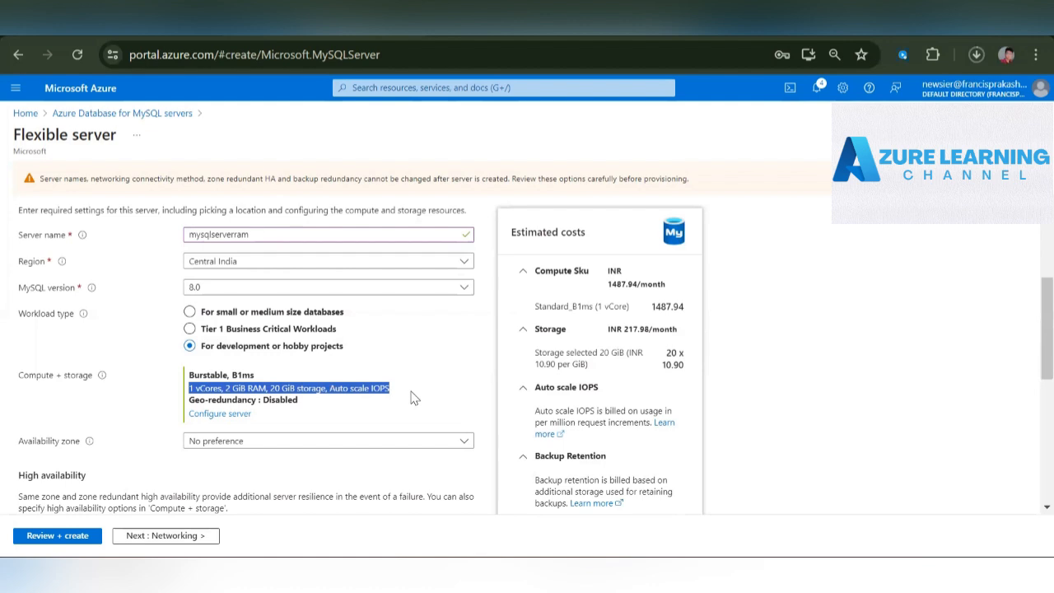
pyautogui.click(338, 390)
# - Set the flexible server's availability zone to 1
pyautogui.scroll(-2, 419, 368)
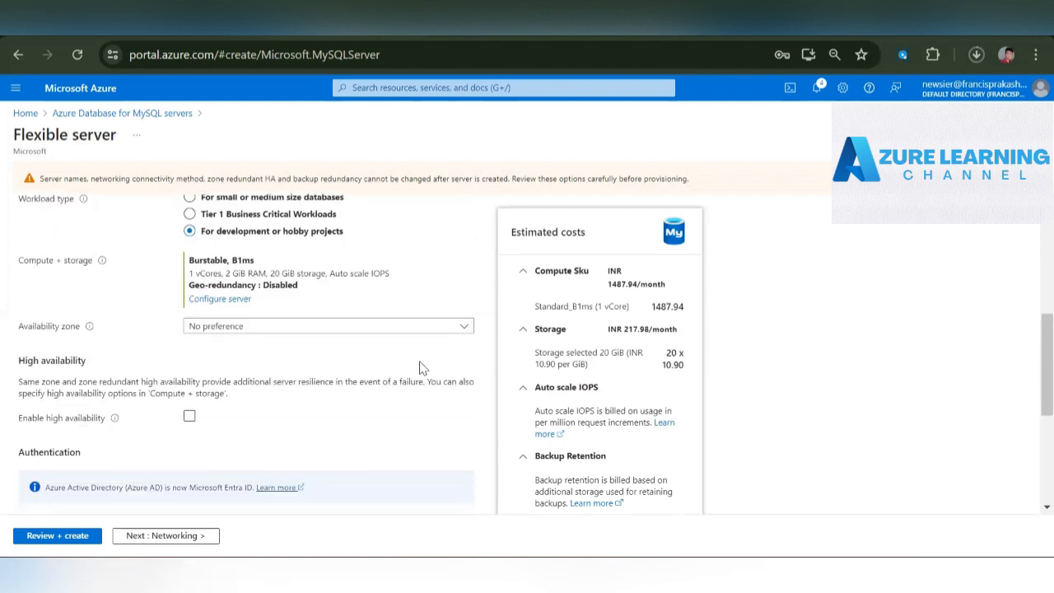
pyautogui.moveTo(18, 329); pyautogui.dragTo(88, 332)
pyautogui.click(253, 327)
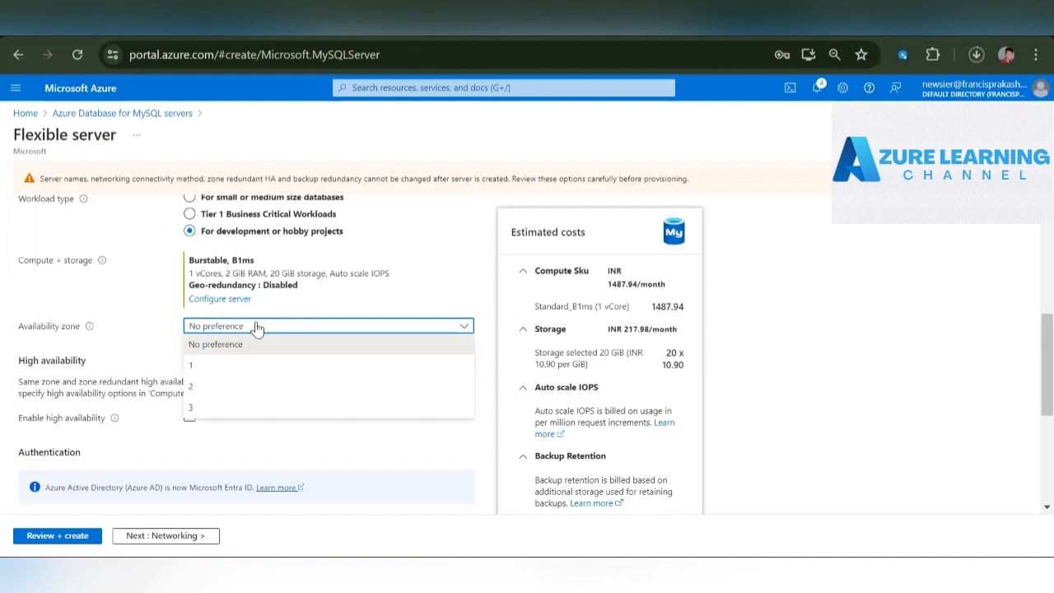
pyautogui.click(251, 368)
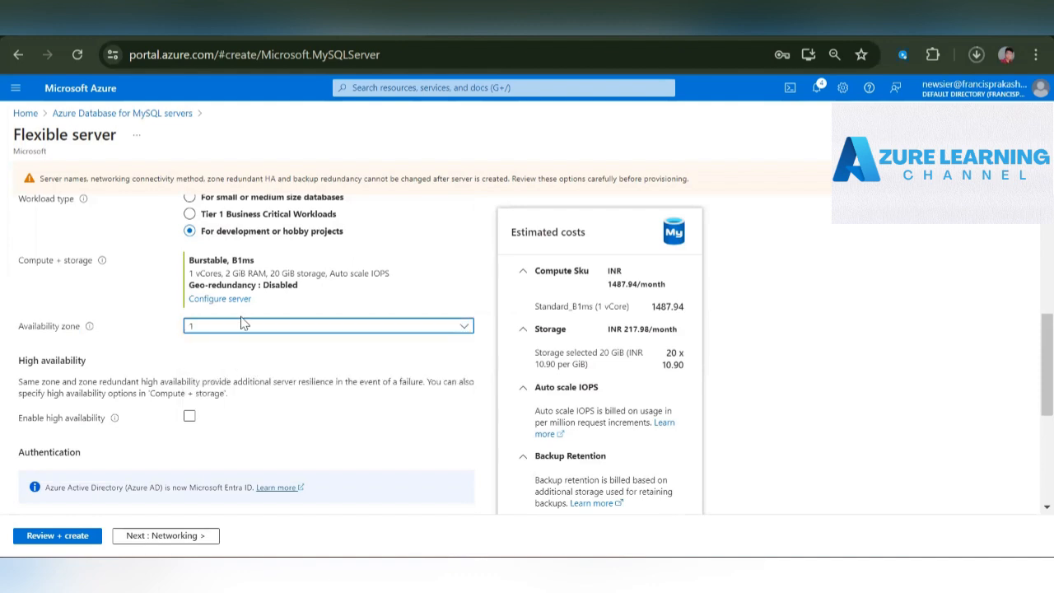
pyautogui.click(245, 327)
pyautogui.click(264, 346)
pyautogui.click(229, 329)
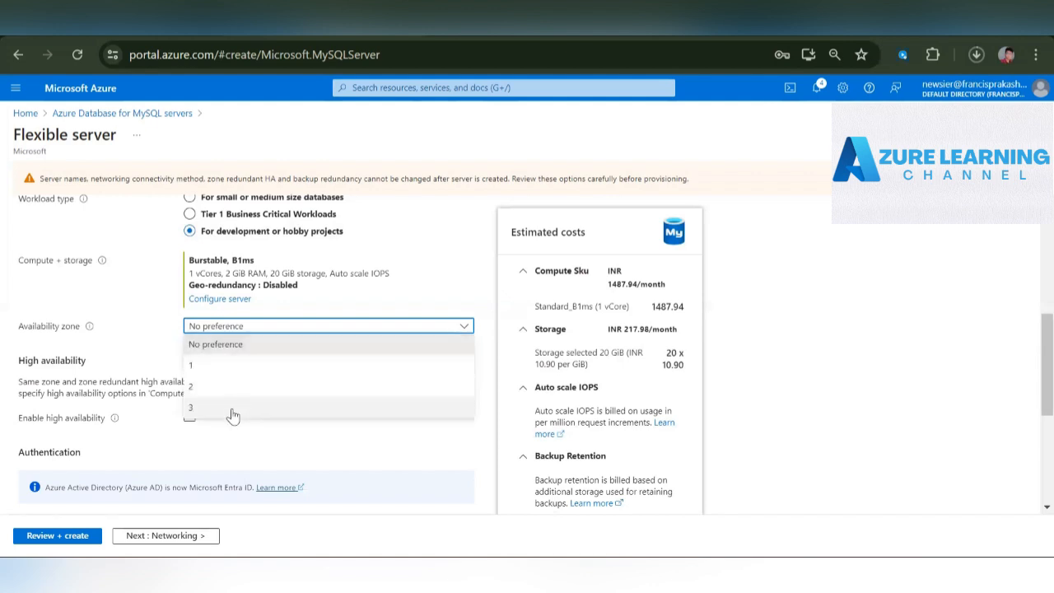
pyautogui.click(153, 352)
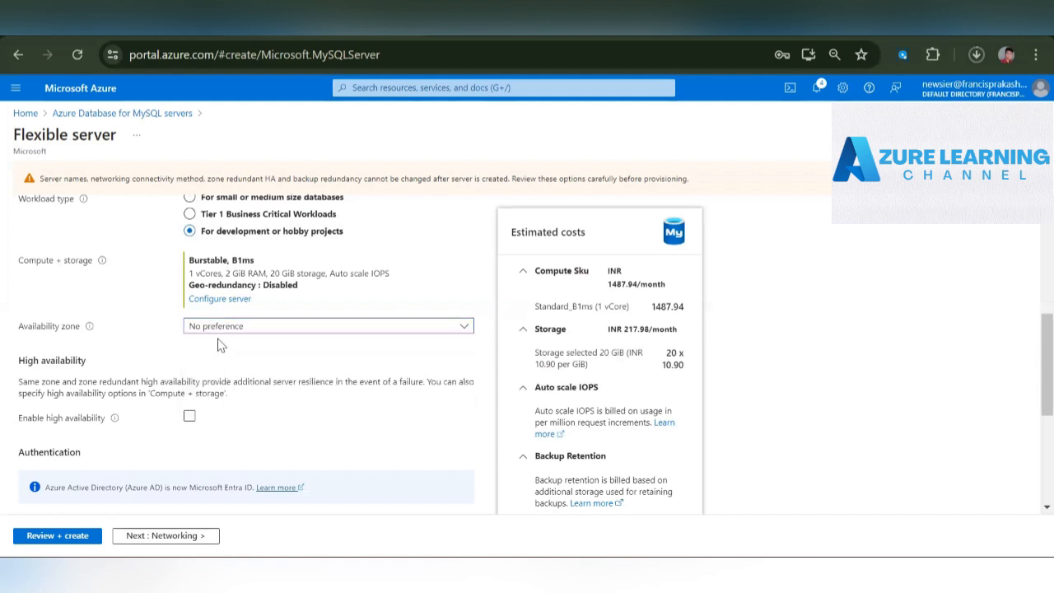
pyautogui.click(243, 329)
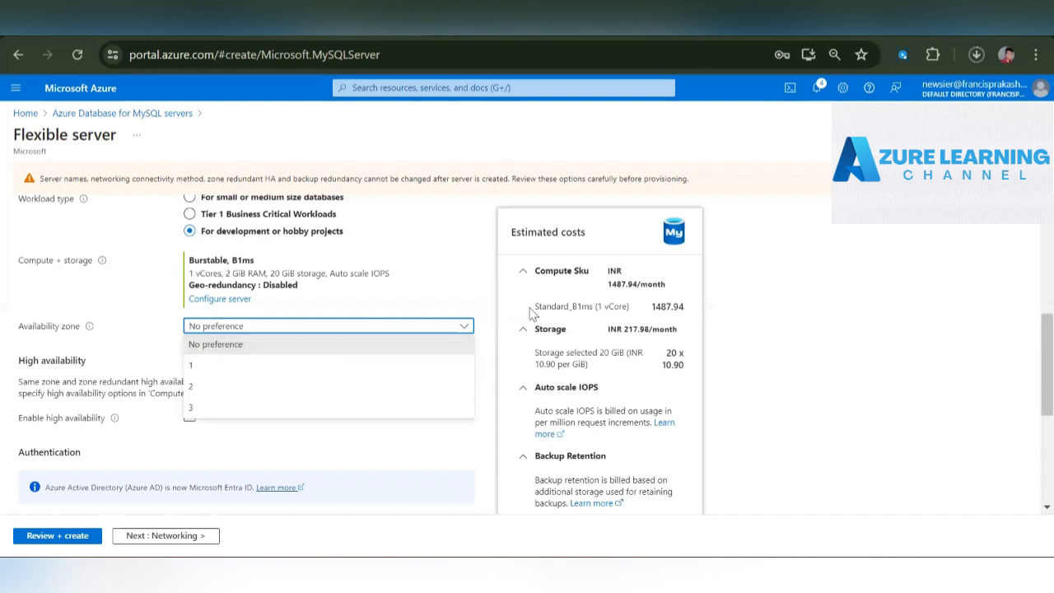
pyautogui.click(267, 372)
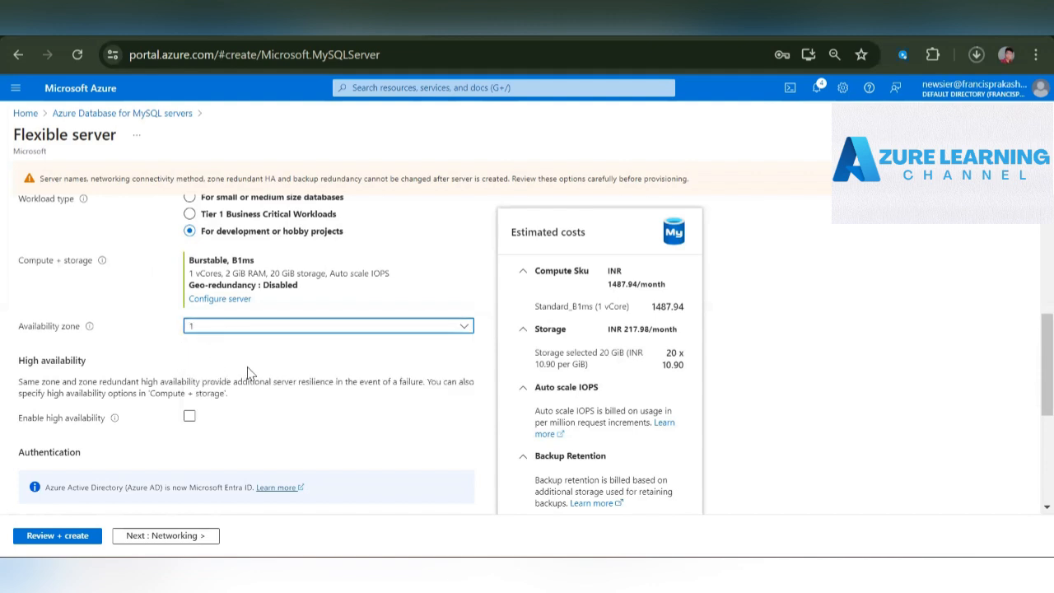
# - Try enabling high availability for the server and decline the upgrade to the General Purpose compute tier
pyautogui.scroll(-2, 247, 373)
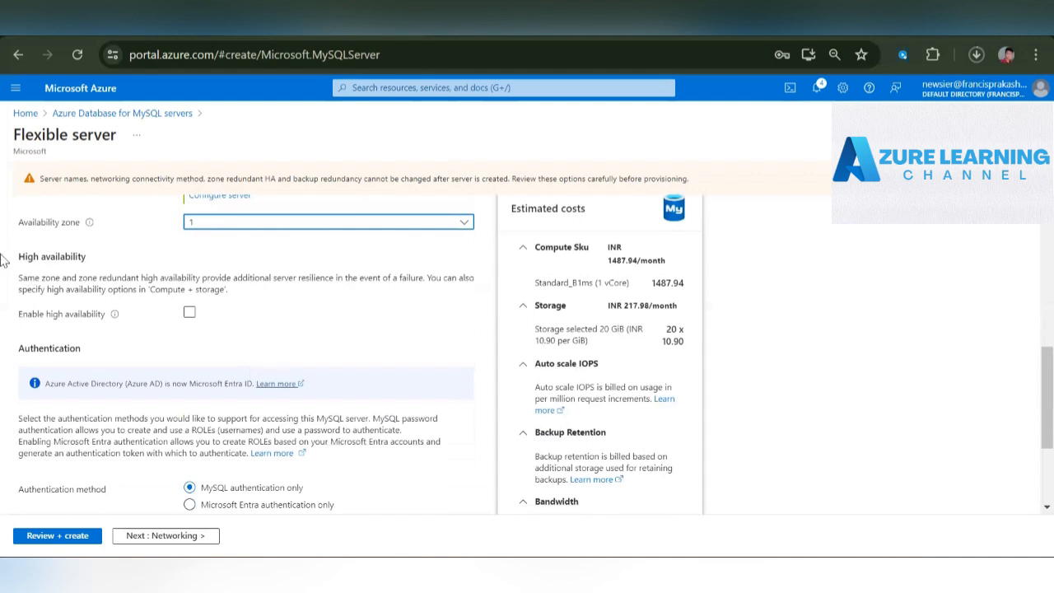
pyautogui.moveTo(17, 257); pyautogui.dragTo(92, 257)
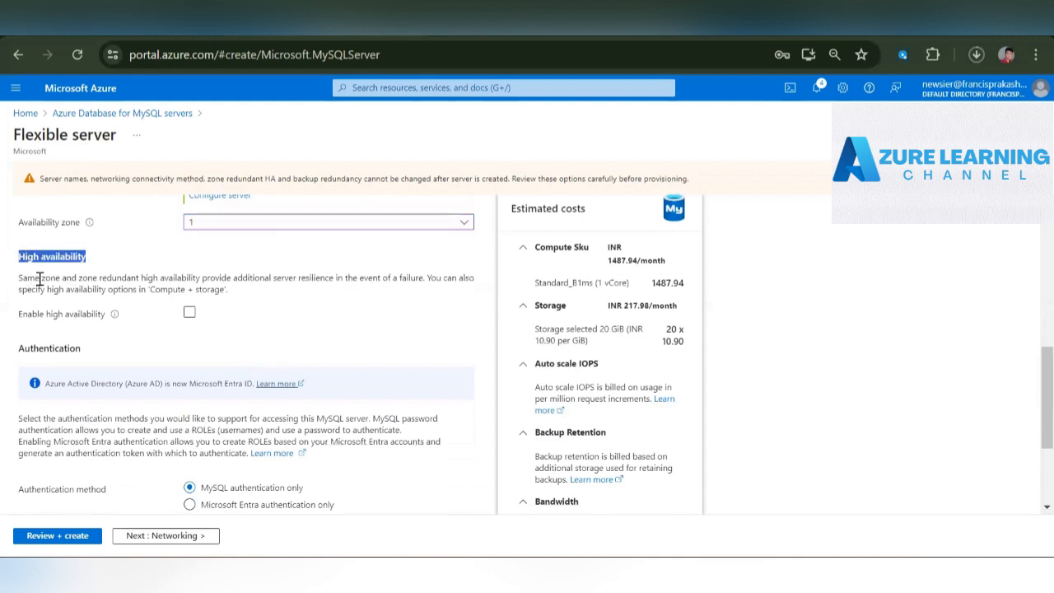
pyautogui.moveTo(18, 280); pyautogui.dragTo(373, 277)
pyautogui.click(304, 322)
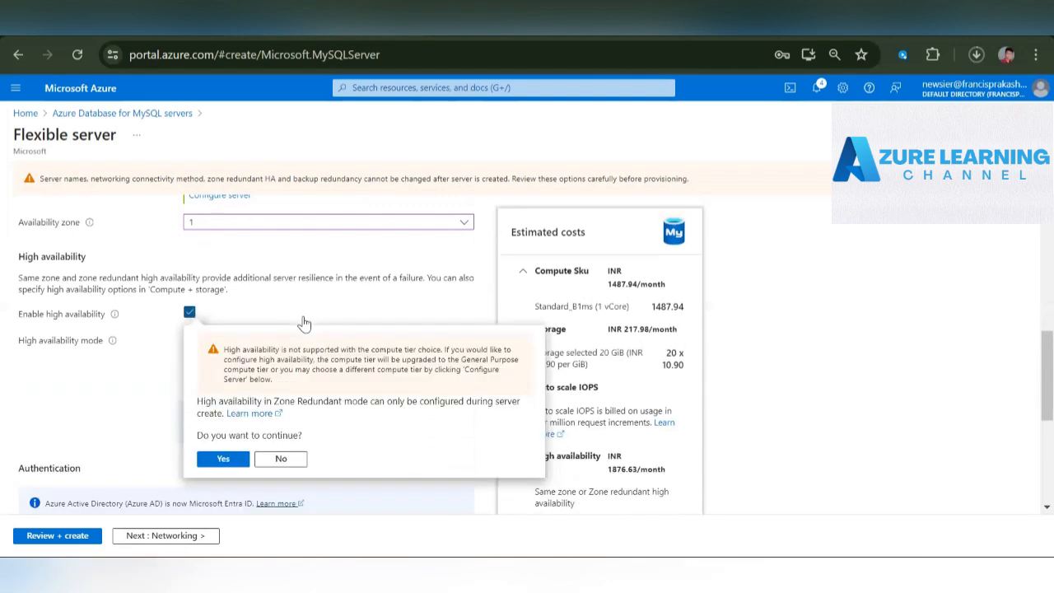
pyautogui.click(304, 322)
pyautogui.scroll(-1, 304, 322)
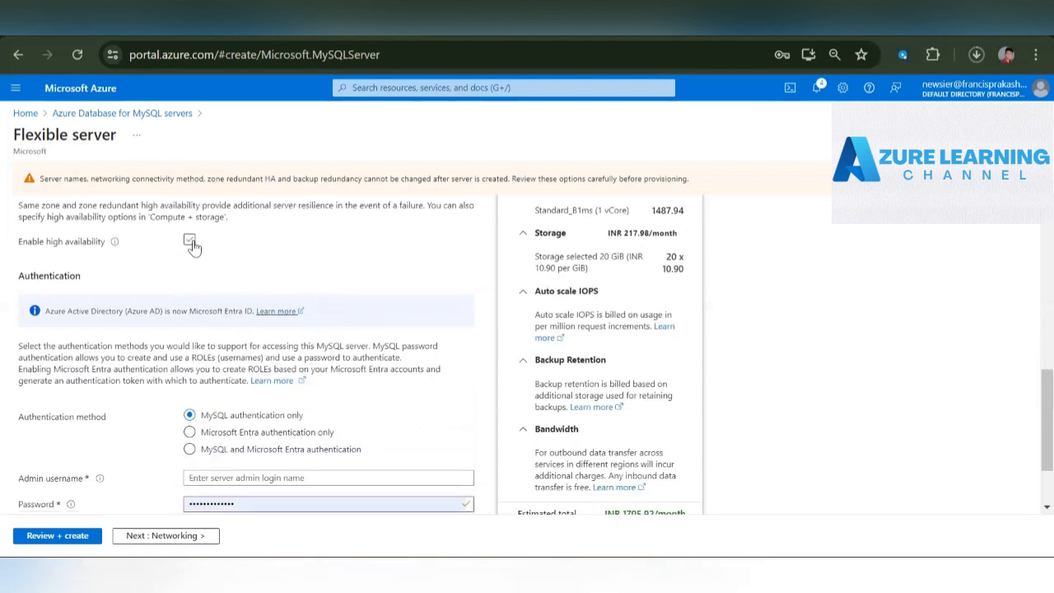
pyautogui.click(189, 241)
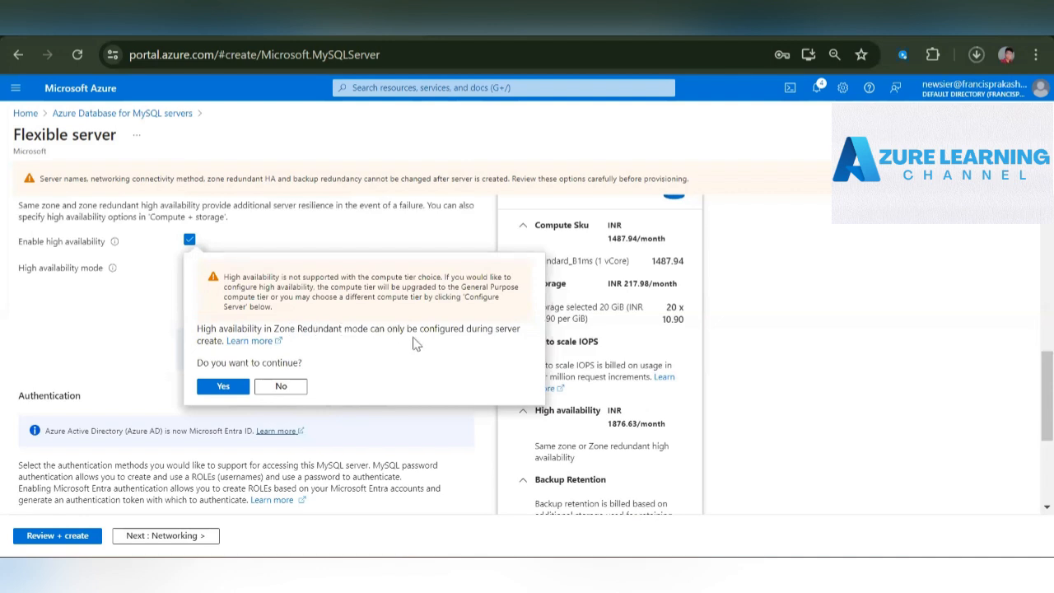
pyautogui.click(288, 387)
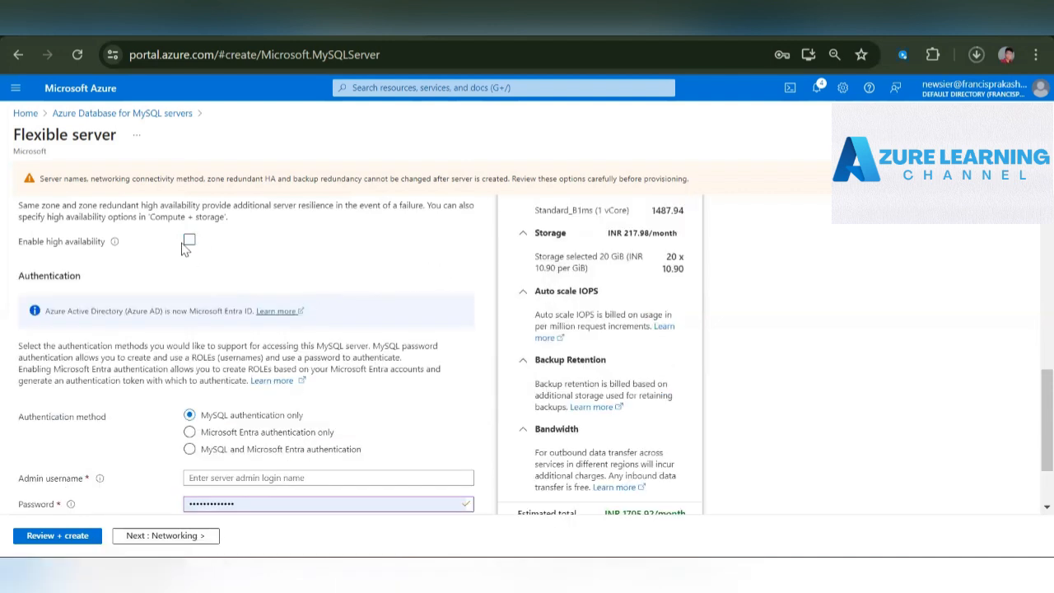
pyautogui.moveTo(105, 247); pyautogui.dragTo(18, 207)
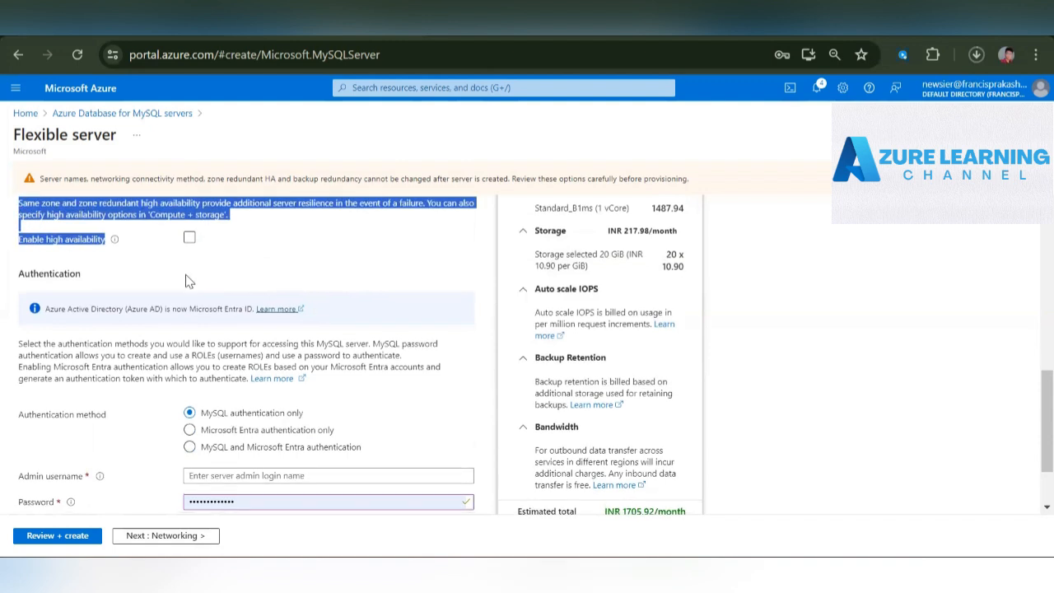
# - Keep MySQL authentication only, set the admin username to rootadmin and fill in the password confirmation
pyautogui.scroll(-1, 188, 282)
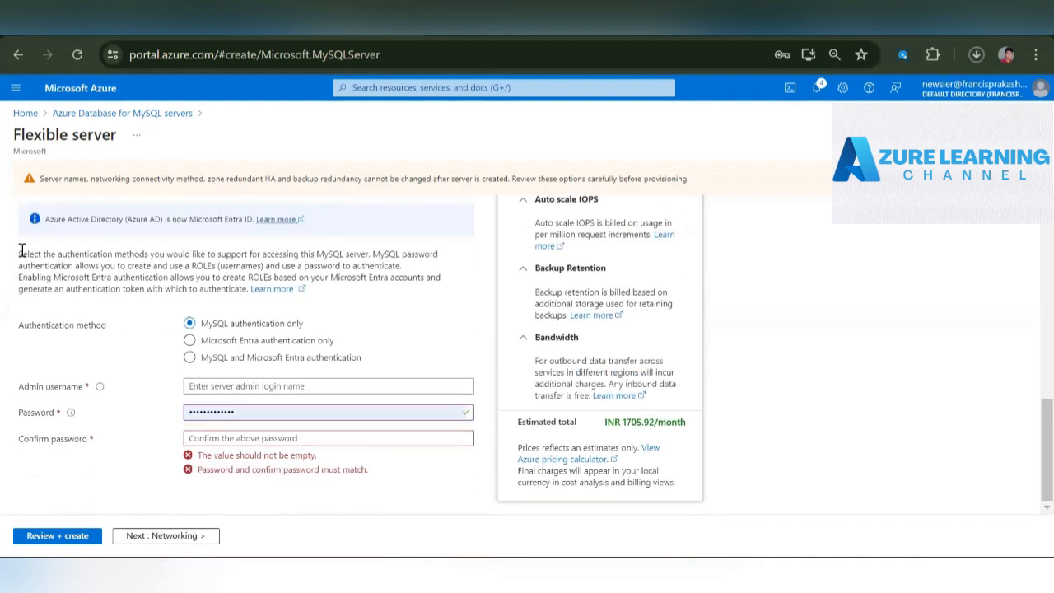
pyautogui.moveTo(22, 251); pyautogui.dragTo(398, 290)
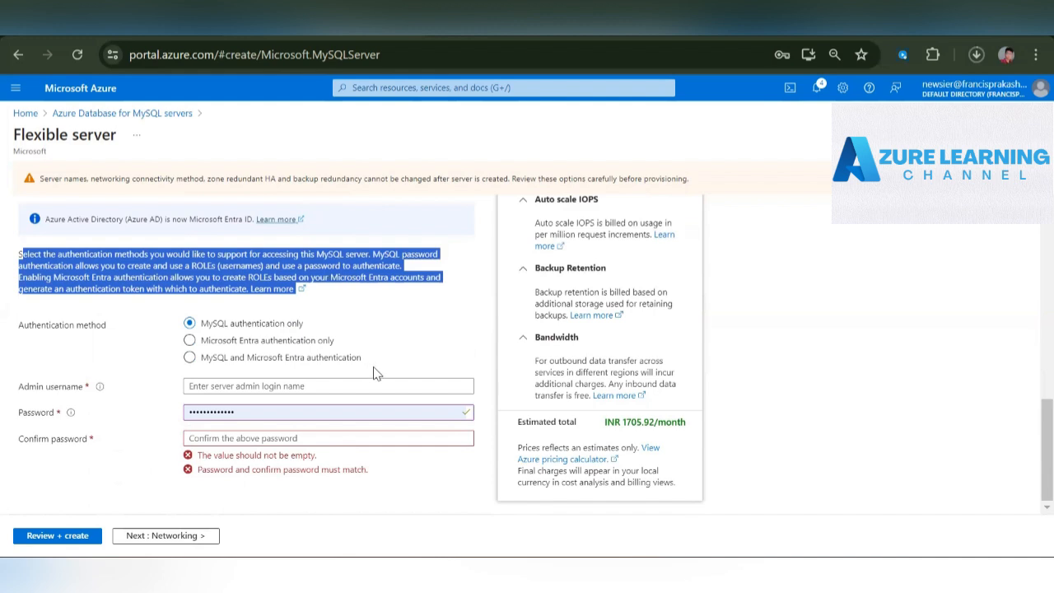
pyautogui.moveTo(372, 370); pyautogui.dragTo(188, 322)
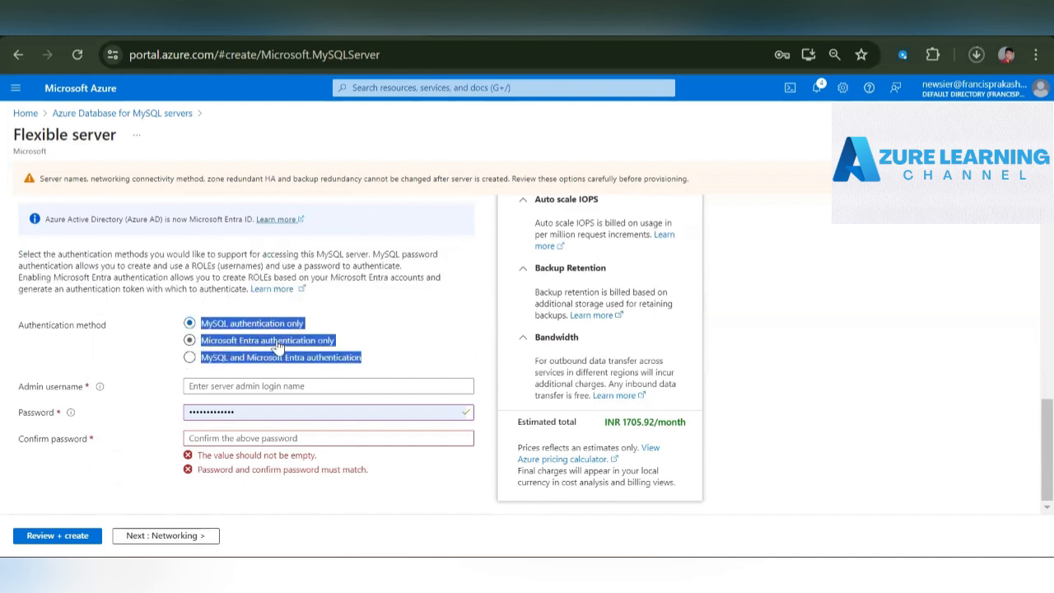
pyautogui.click(113, 368)
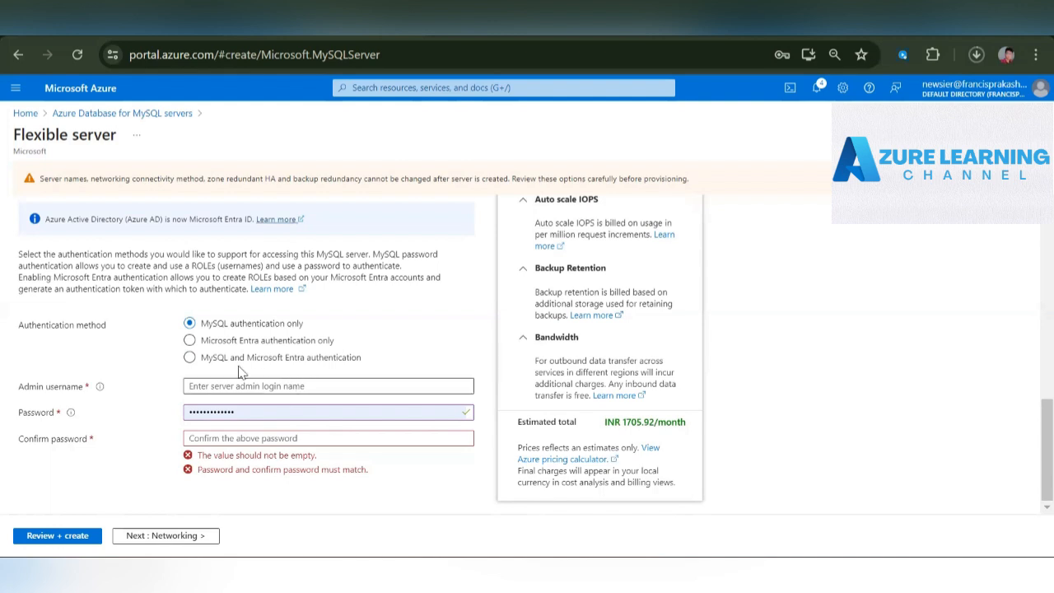
pyautogui.click(275, 383)
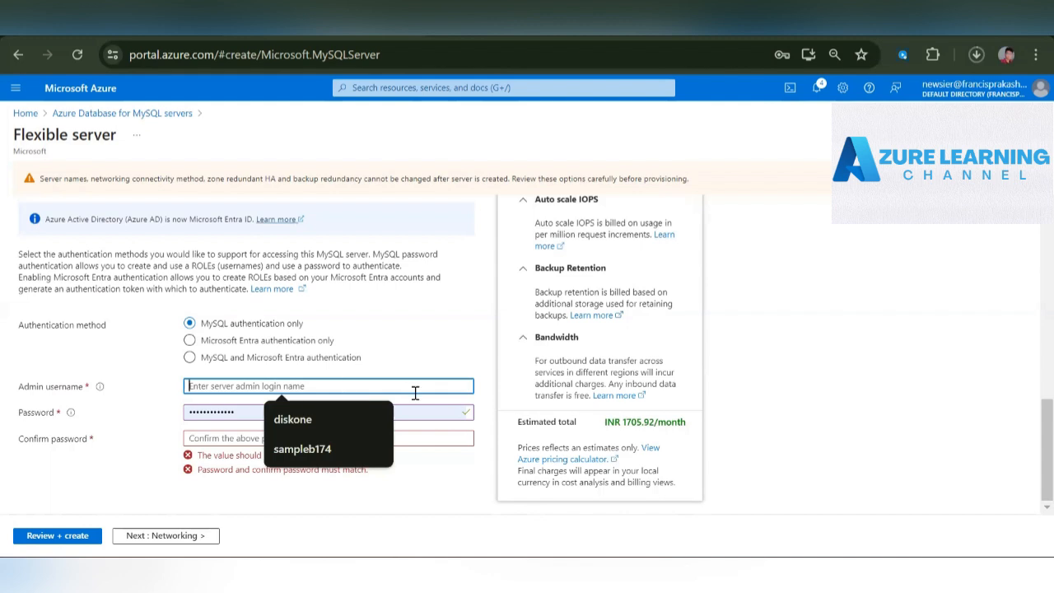
pyautogui.write('rootad')
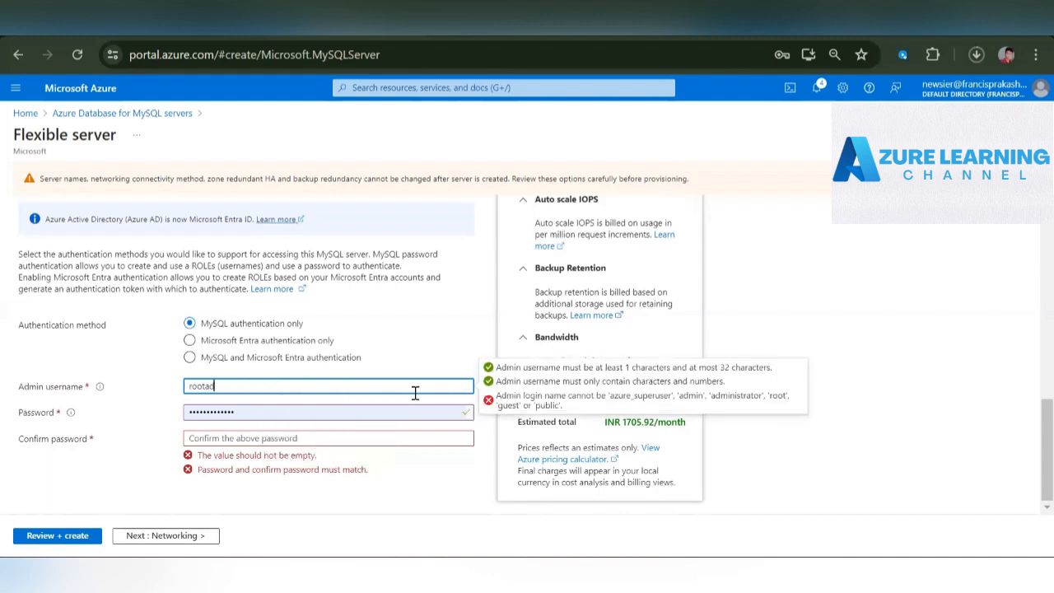
pyautogui.write('min')
pyautogui.click(347, 441)
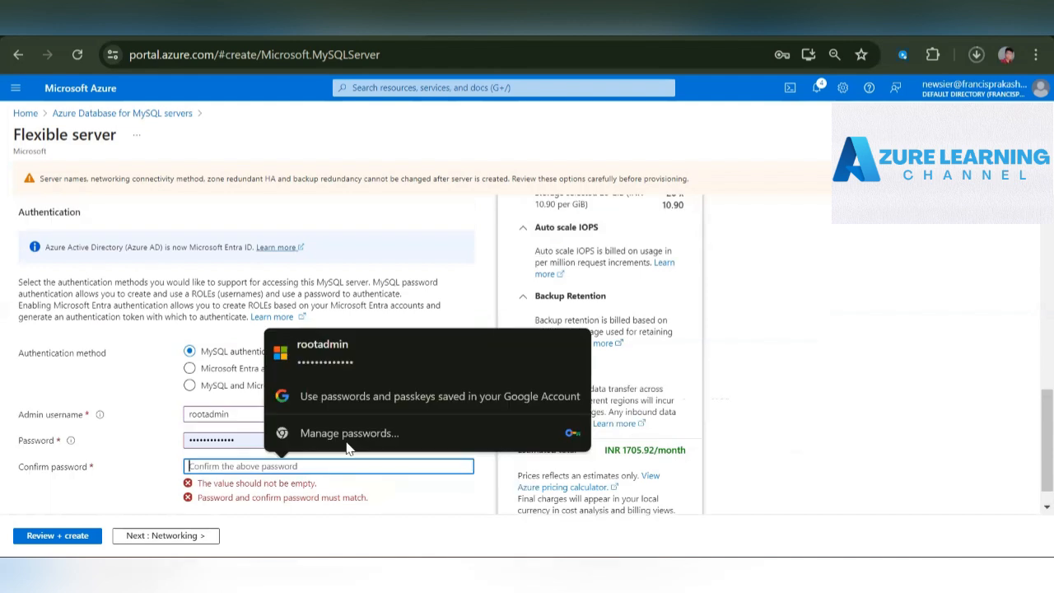
pyautogui.click(383, 356)
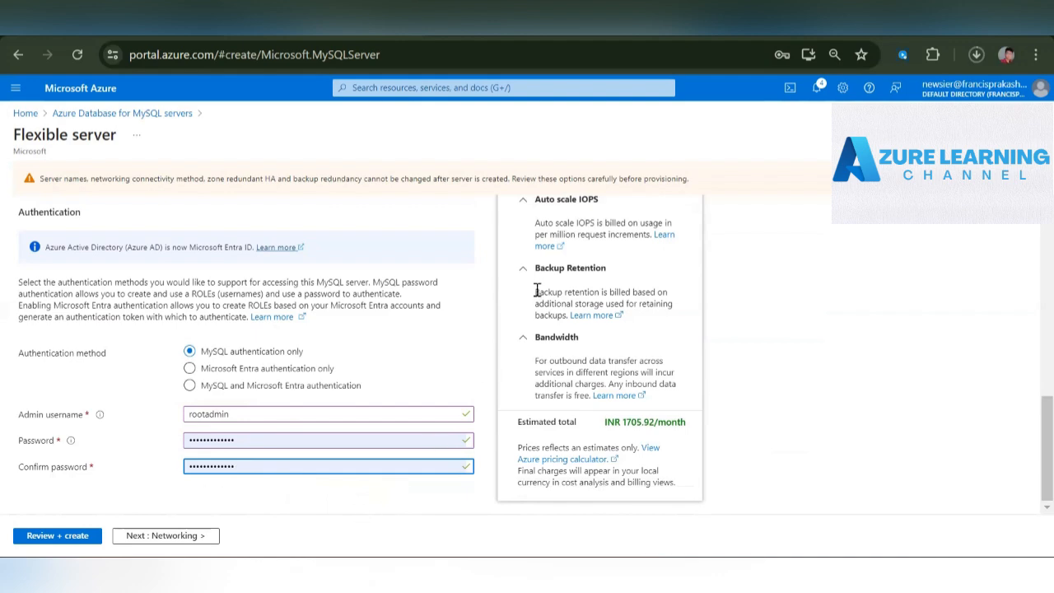
# - Continue to the networking settings and keep Public access (allowed IP addresses) and Private endpoint as the connectivity method
pyautogui.scroll(3, 536, 290)
pyautogui.scroll(-3, 537, 290)
pyautogui.scroll(1, 537, 289)
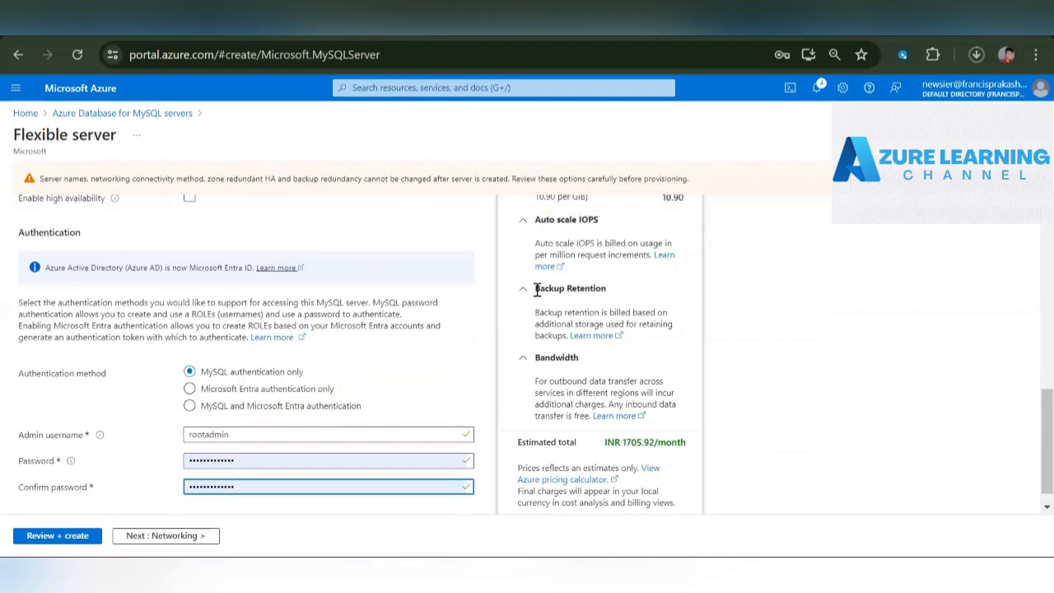
pyautogui.scroll(-1, 537, 289)
pyautogui.click(189, 535)
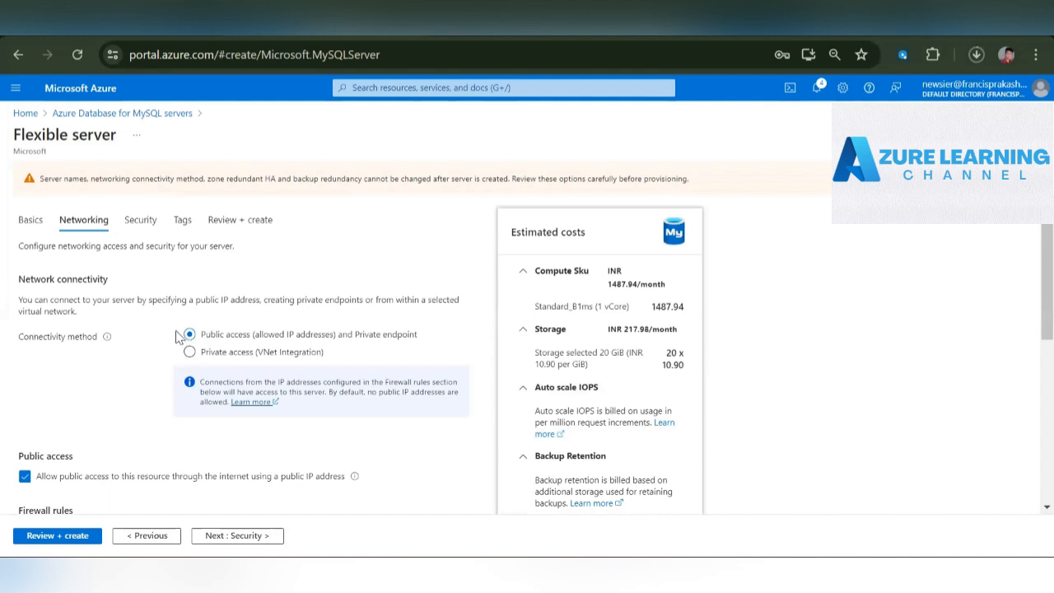
pyautogui.moveTo(193, 336); pyautogui.dragTo(444, 333)
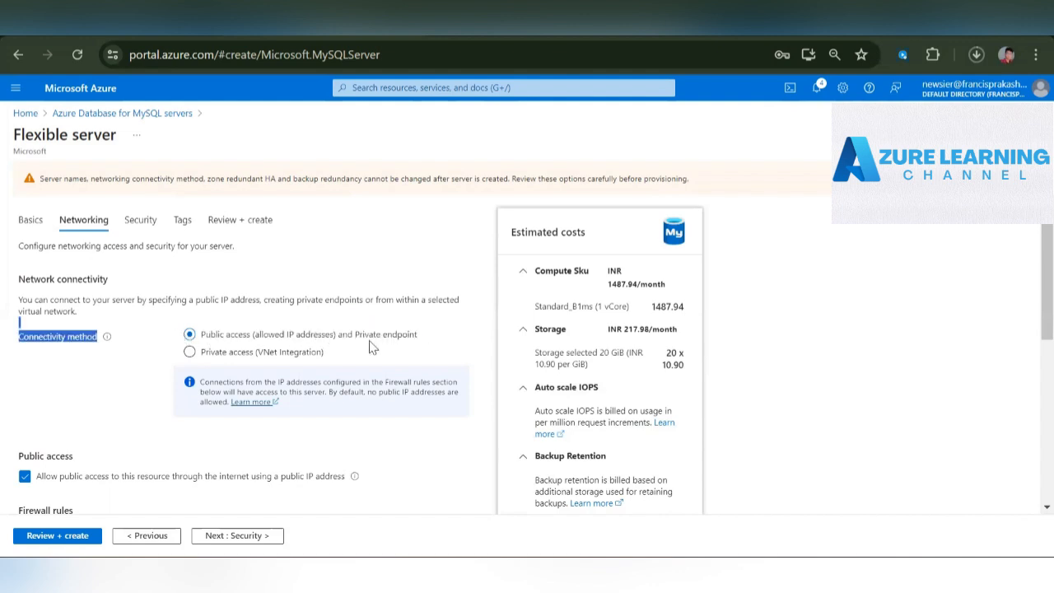
pyautogui.click(101, 384)
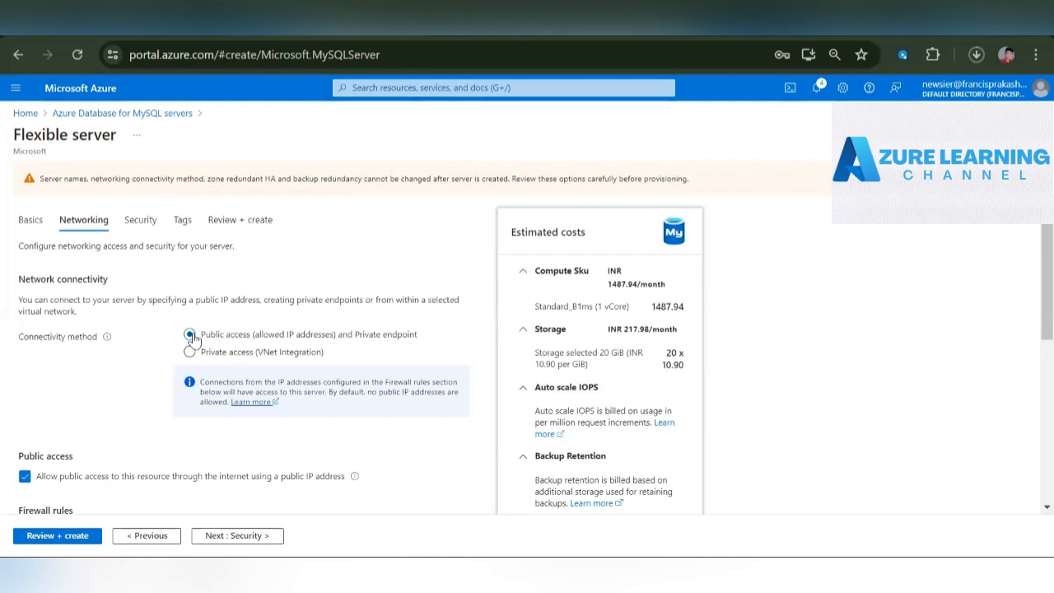
# - Add a firewall rule that allows the current client IP address to reach the server
pyautogui.scroll(-3, 152, 389)
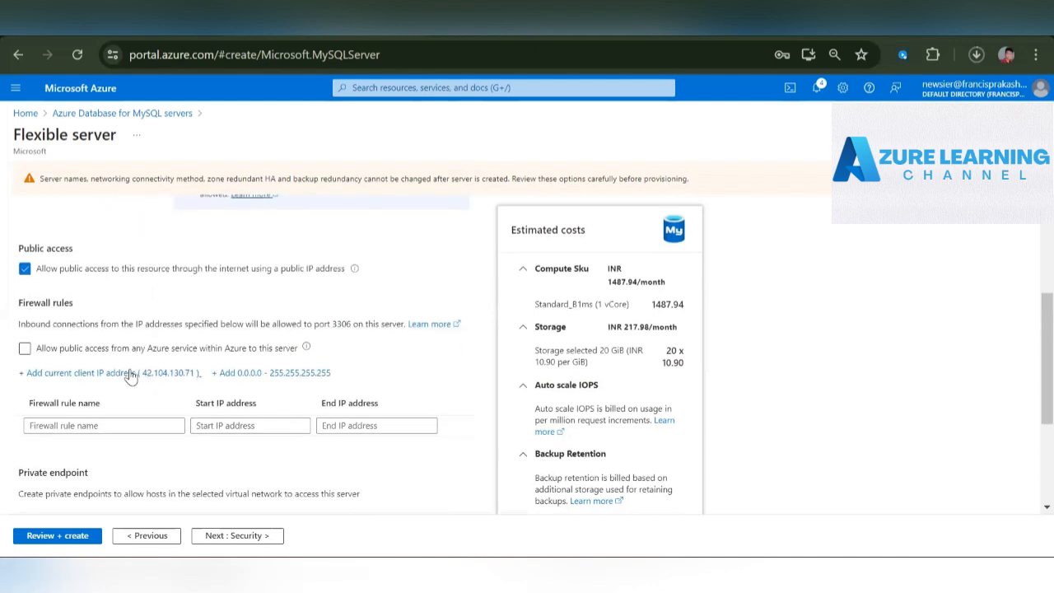
pyautogui.click(118, 375)
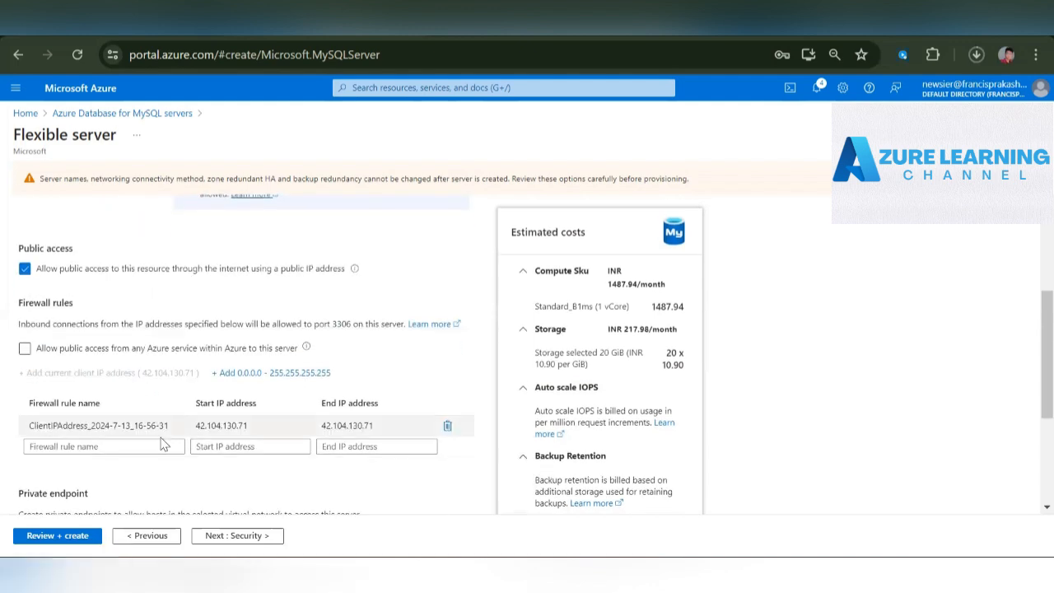
pyautogui.moveTo(195, 425); pyautogui.dragTo(279, 427)
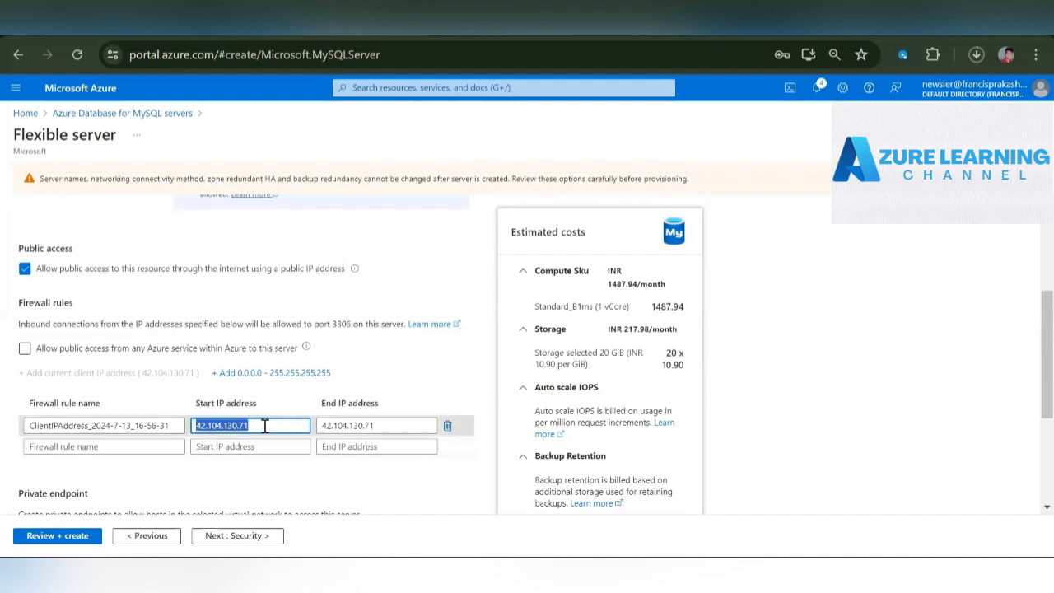
pyautogui.click(372, 382)
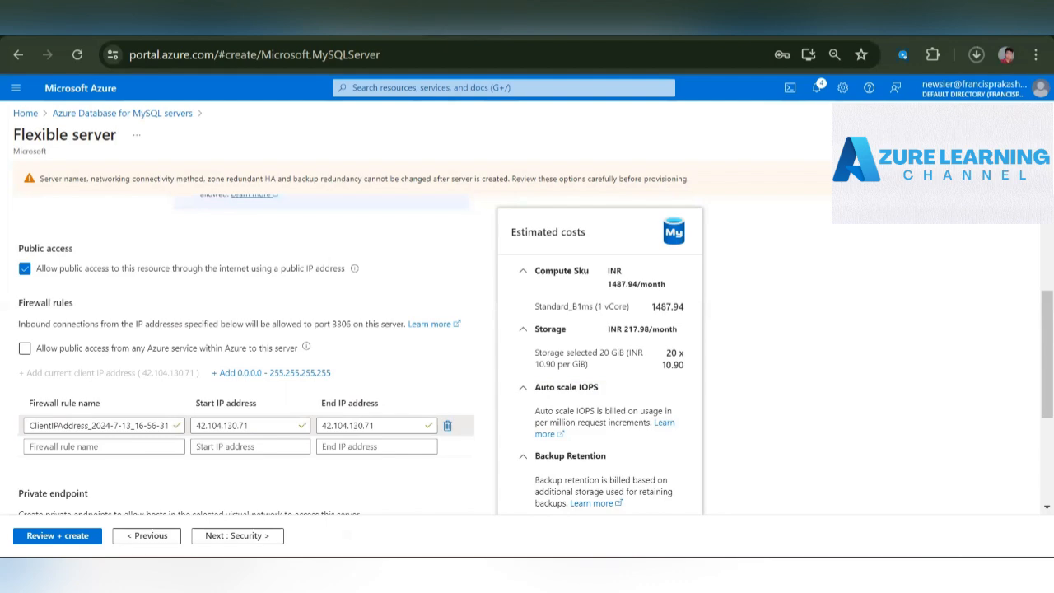
# - Search the web for "show my ip" and open the What Is My IP Address site to look up the public IP address
pyautogui.hotkey('ctrl', 't')
pyautogui.write('show')
pyautogui.press('Down')
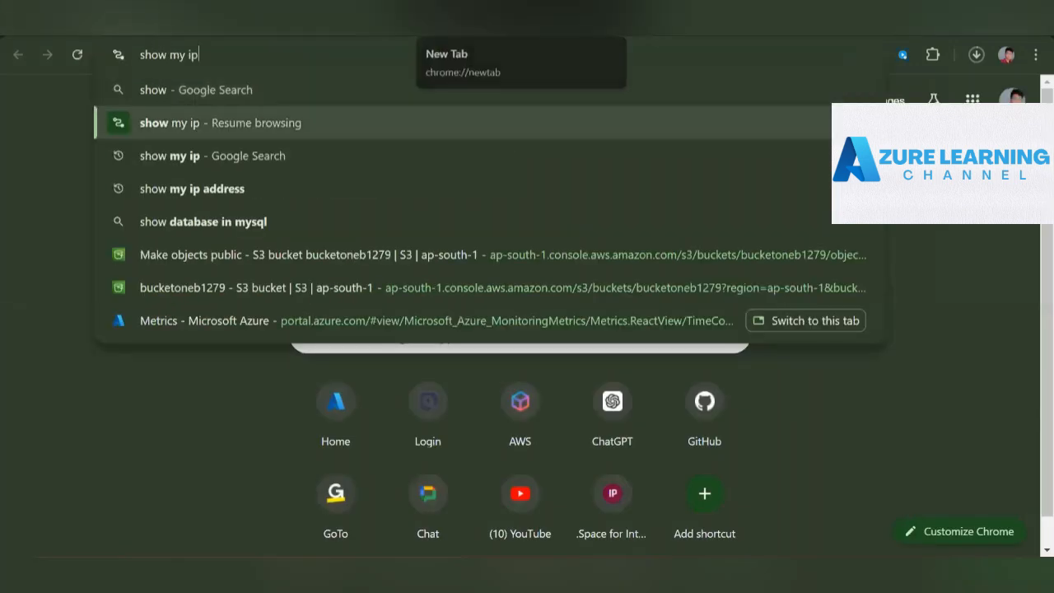
pyautogui.press('Down')
pyautogui.press('Return')
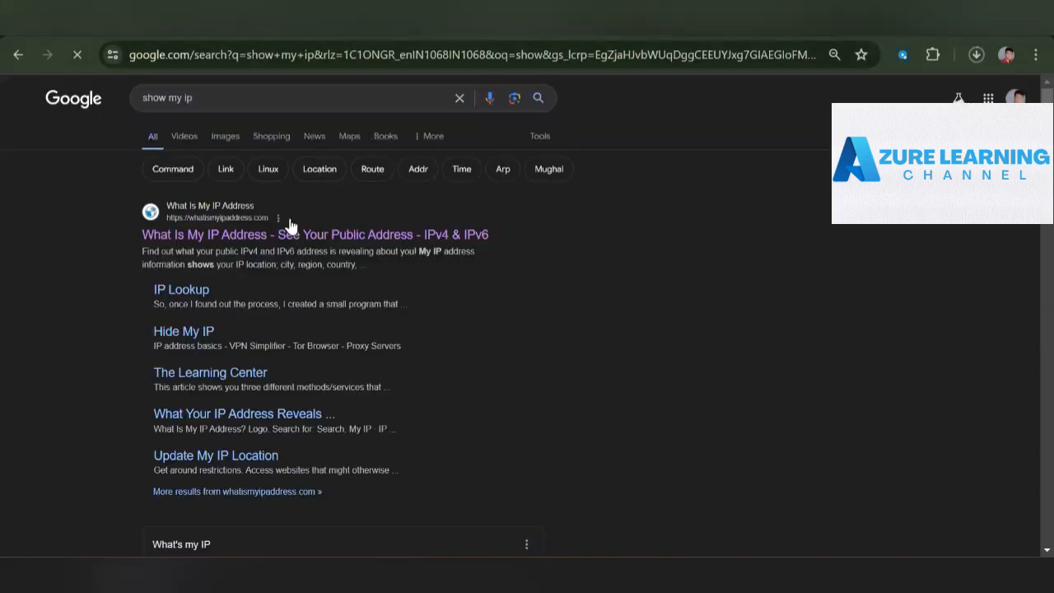
pyautogui.click(289, 234)
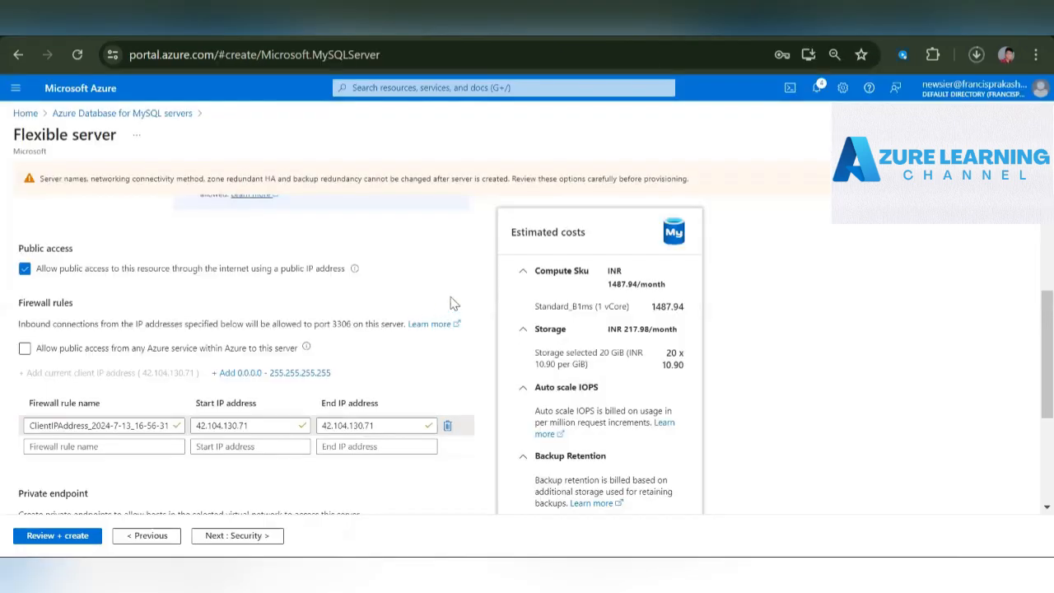
# - Examine the connectivity method, firewall rules, private endpoint and encrypted connection sections of the server's networking settings
pyautogui.scroll(-3, 449, 302)
pyautogui.scroll(3, 405, 304)
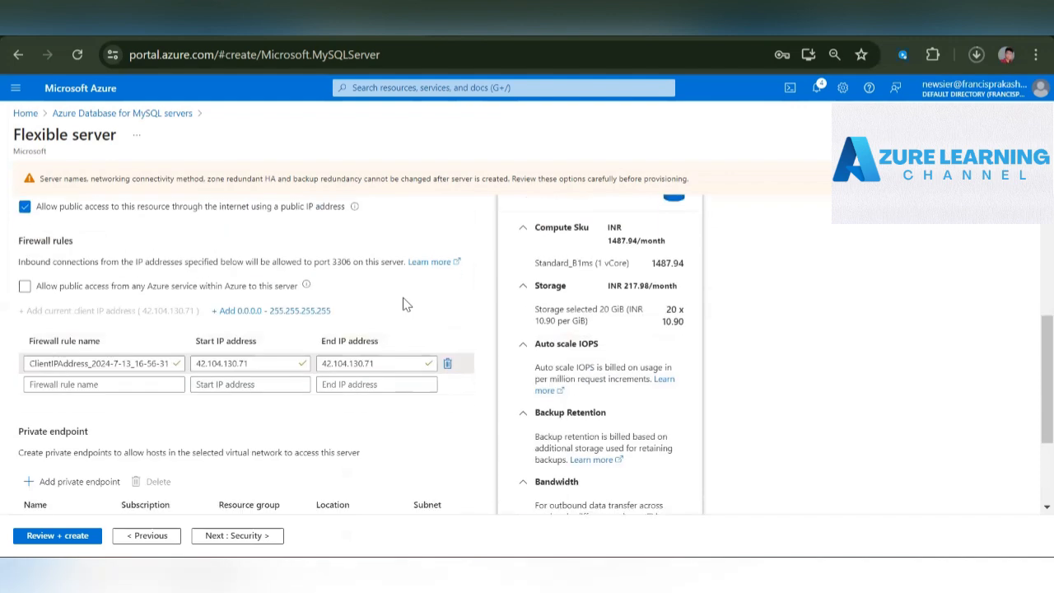
pyautogui.scroll(-3, 405, 305)
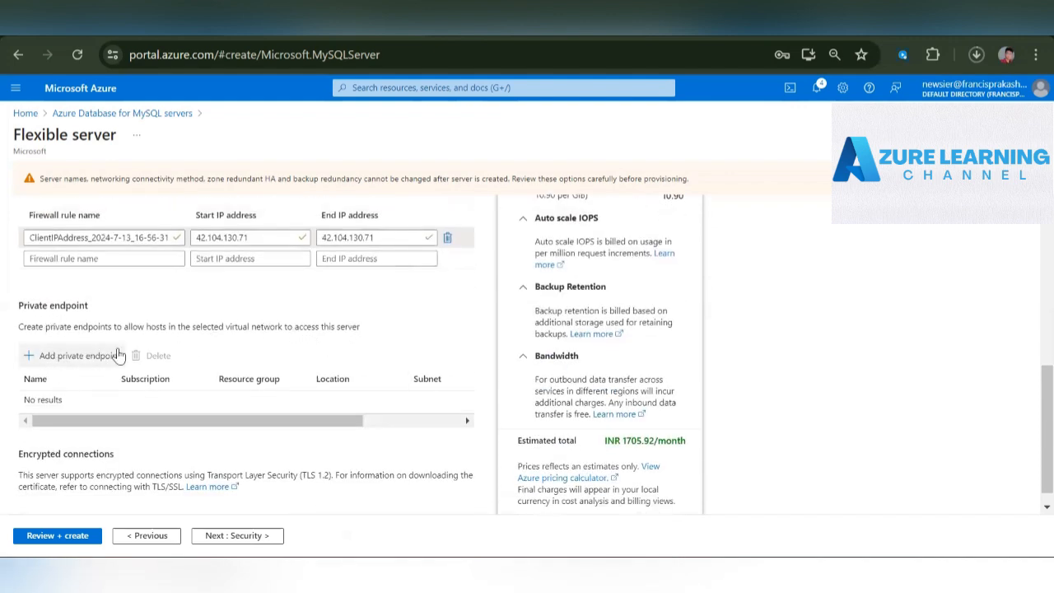
pyautogui.scroll(2, 363, 327)
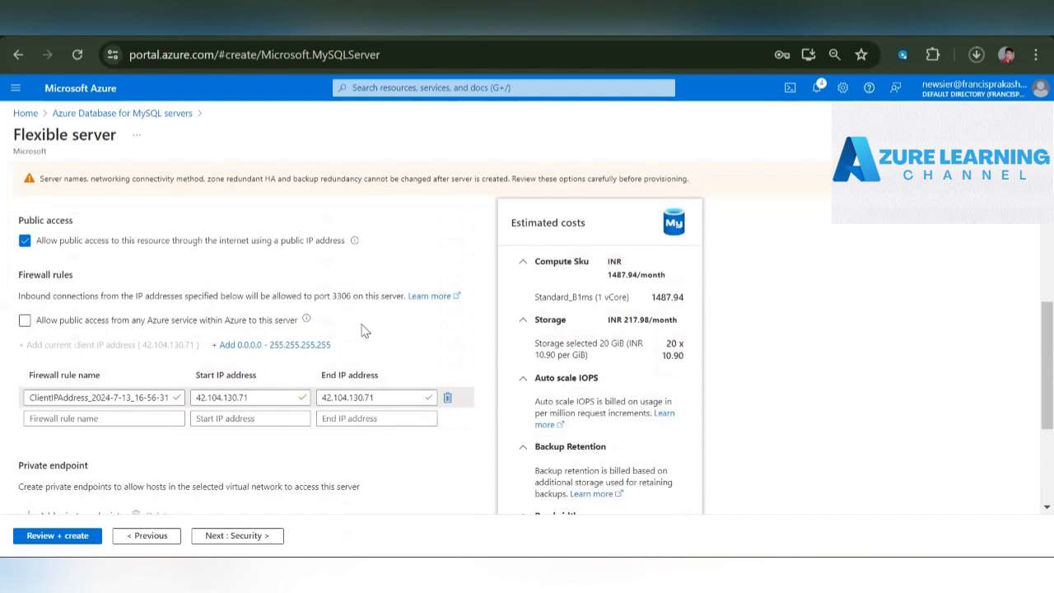
pyautogui.scroll(3, 364, 330)
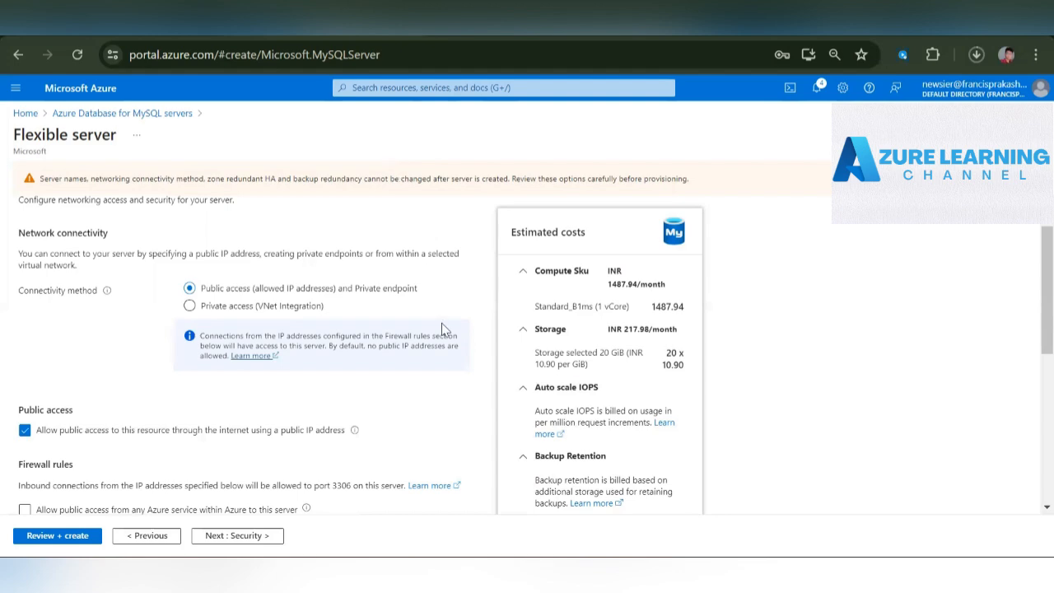
pyautogui.scroll(-3, 446, 353)
pyautogui.scroll(4, 445, 353)
pyautogui.scroll(-2, 448, 362)
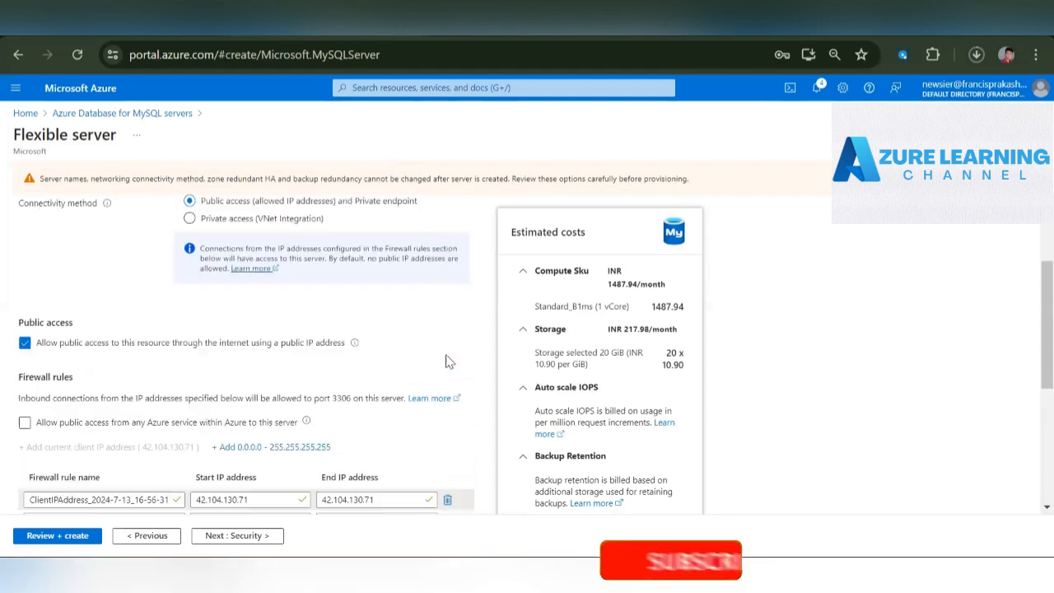
pyautogui.scroll(-3, 448, 362)
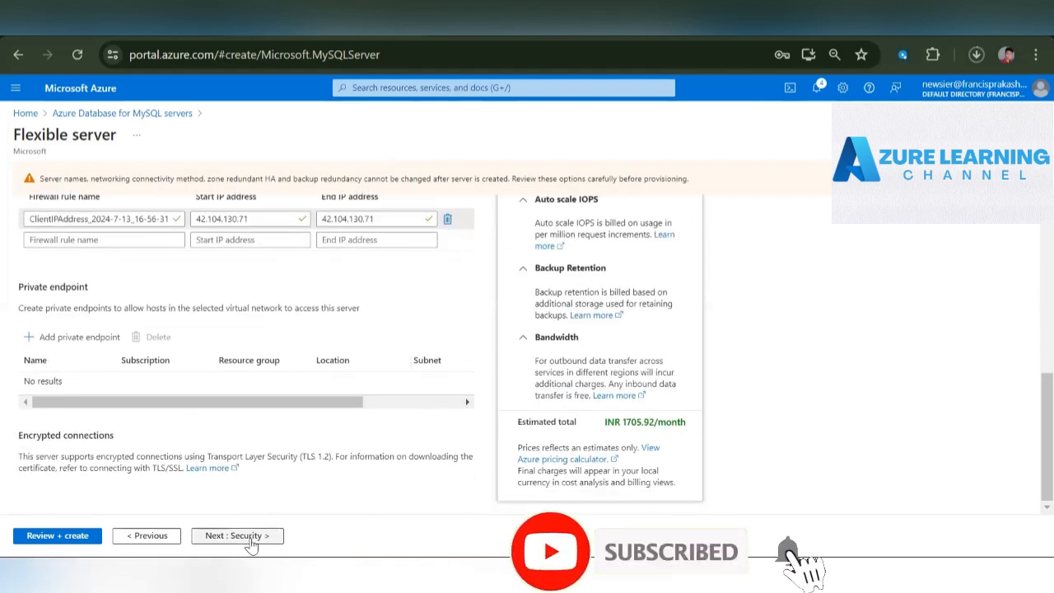
# - Continue to the server's security settings and read the data encryption description
pyautogui.click(247, 535)
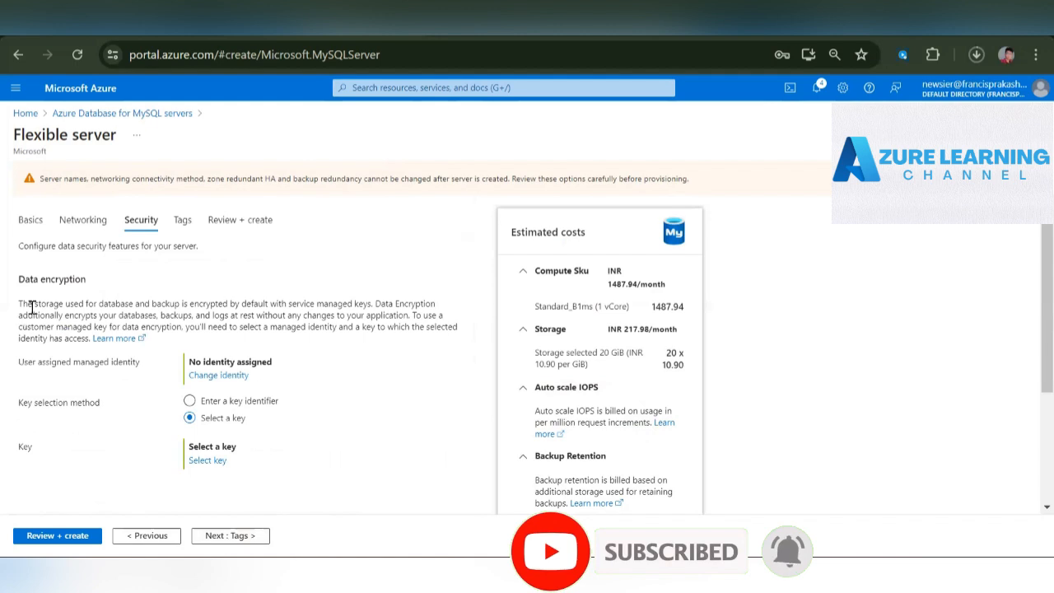
pyautogui.moveTo(14, 276); pyautogui.dragTo(119, 364)
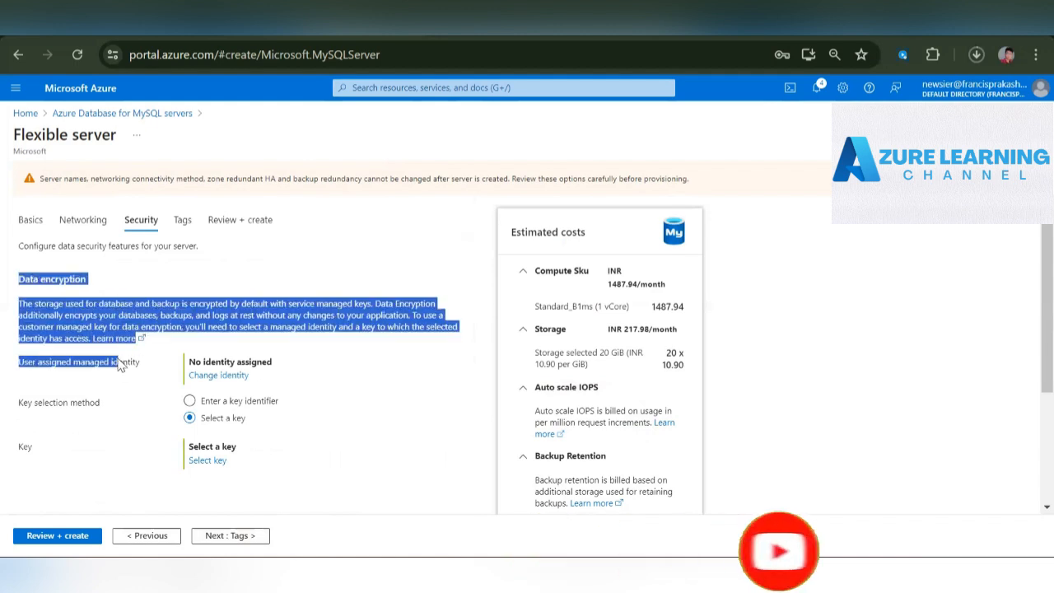
pyautogui.click(389, 378)
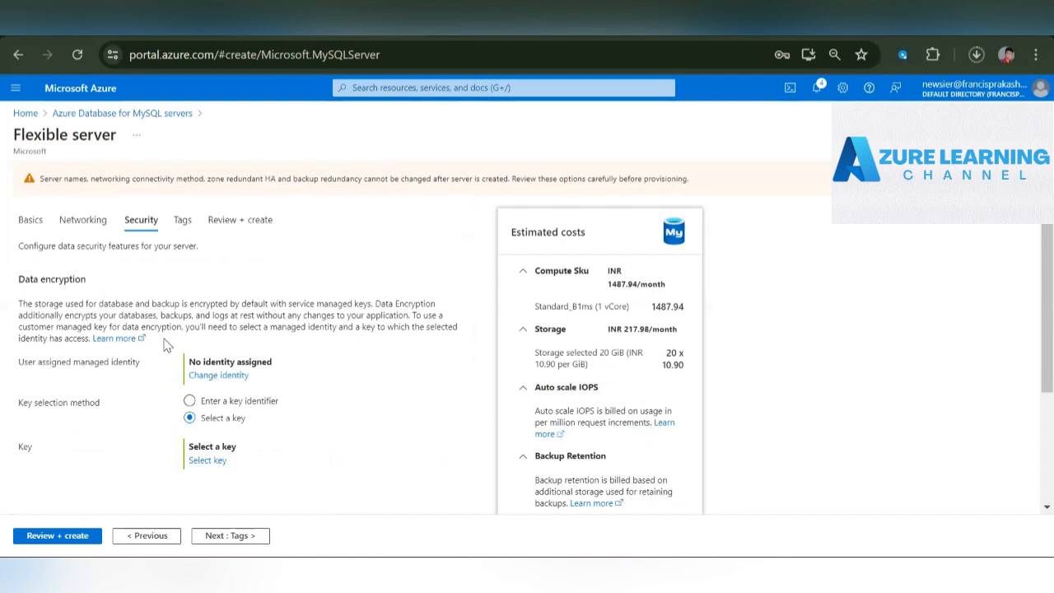
# - Try the Enter a key identifier option for data encryption and switch back to Select a key
pyautogui.click(218, 402)
pyautogui.click(298, 444)
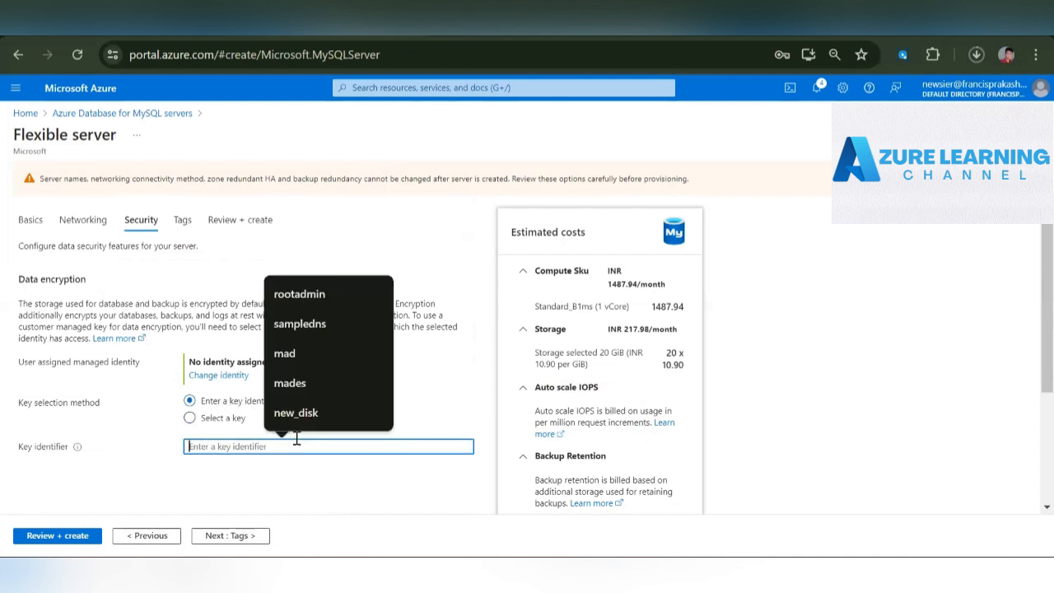
pyautogui.click(139, 446)
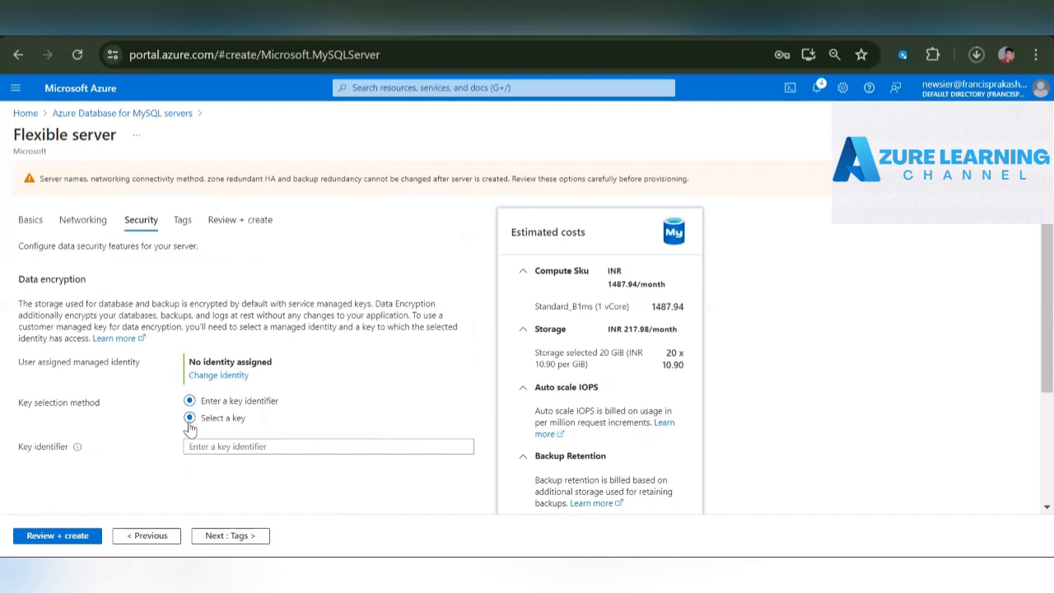
pyautogui.click(189, 420)
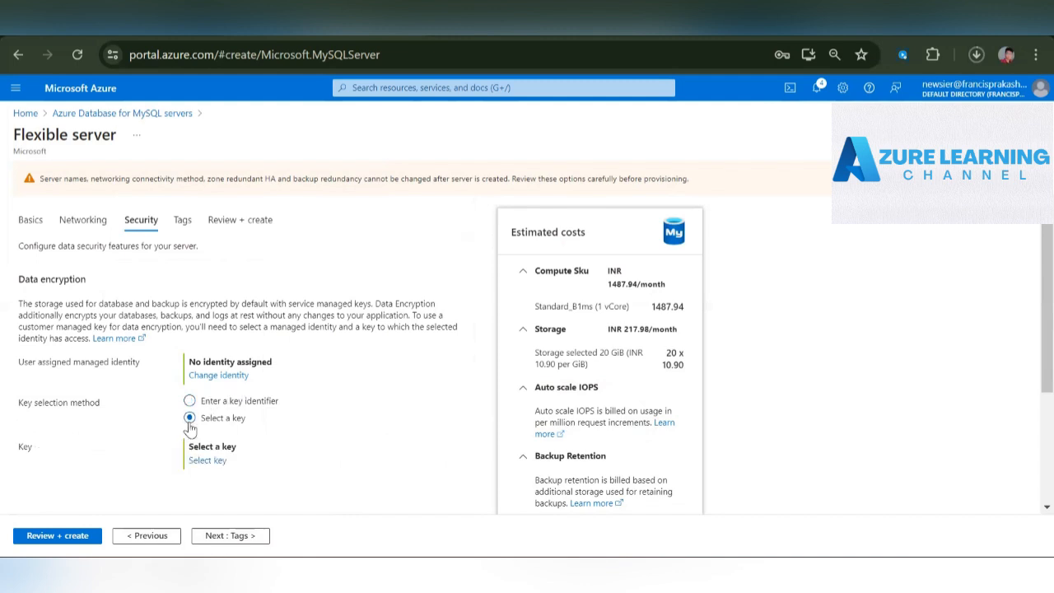
pyautogui.click(243, 536)
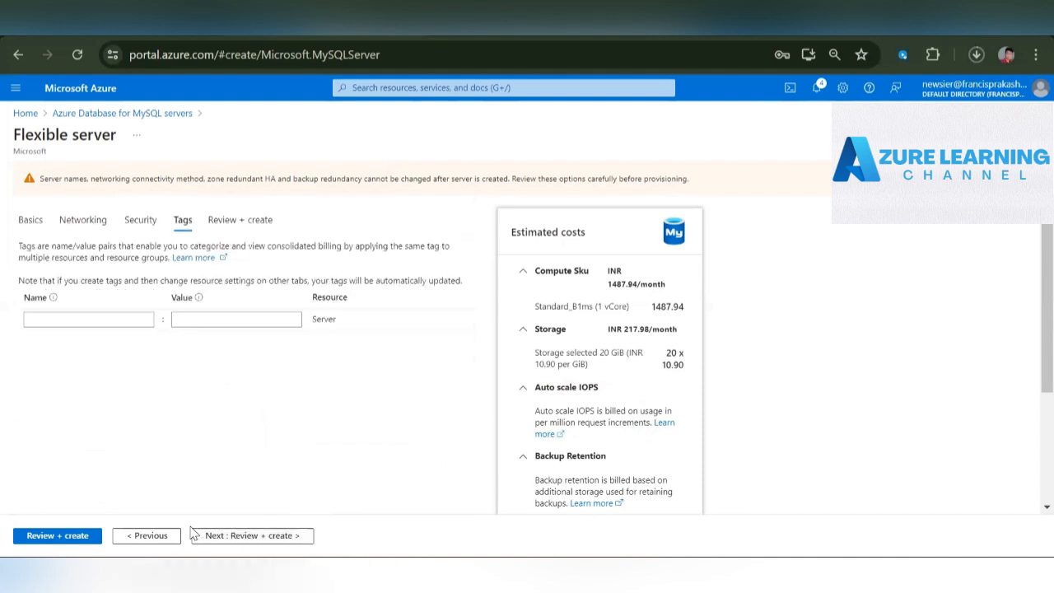
pyautogui.click(165, 536)
pyautogui.scroll(-2, 354, 436)
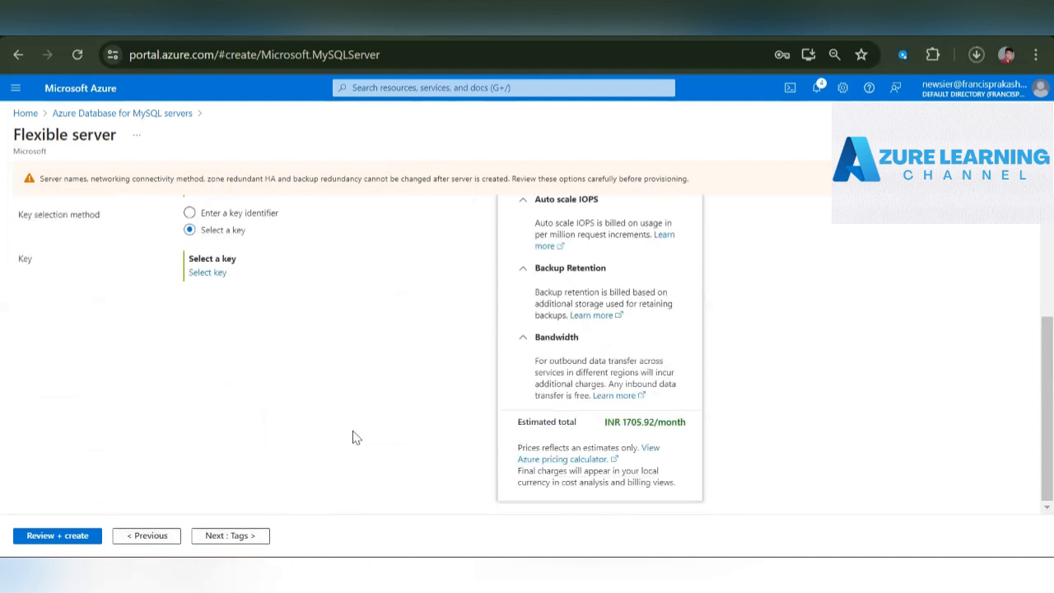
pyautogui.scroll(2, 354, 436)
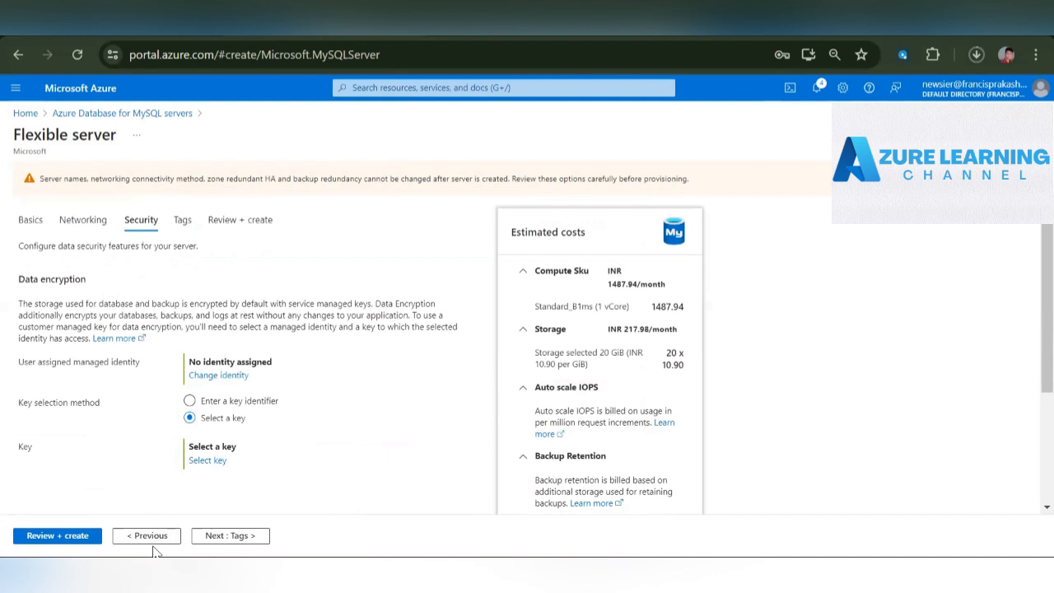
# - Skip the tags, review the configuration summary and create the MySQL flexible server
pyautogui.click(221, 536)
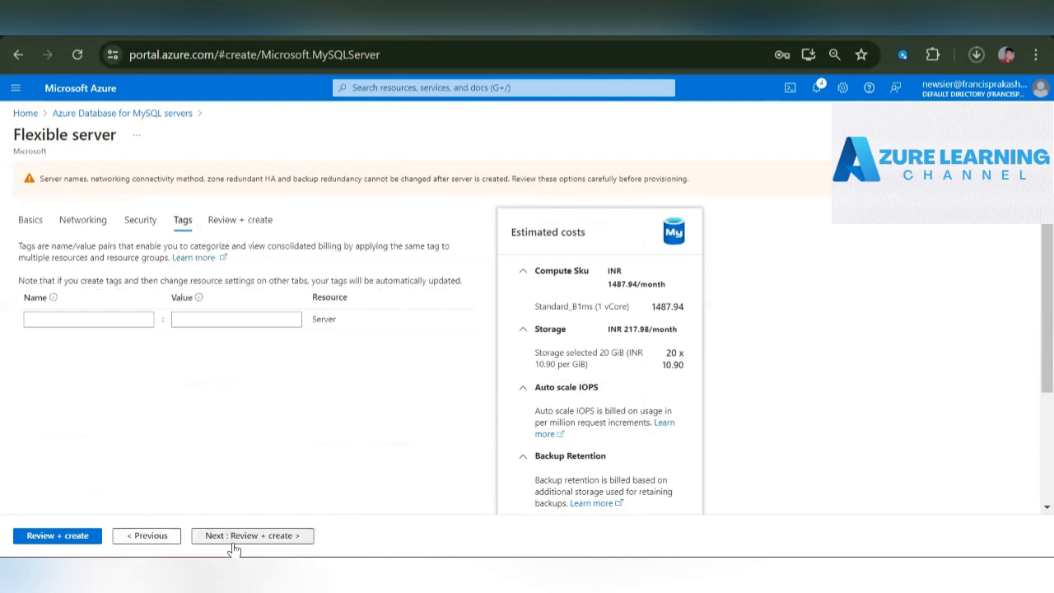
pyautogui.click(231, 540)
pyautogui.scroll(-6, 362, 362)
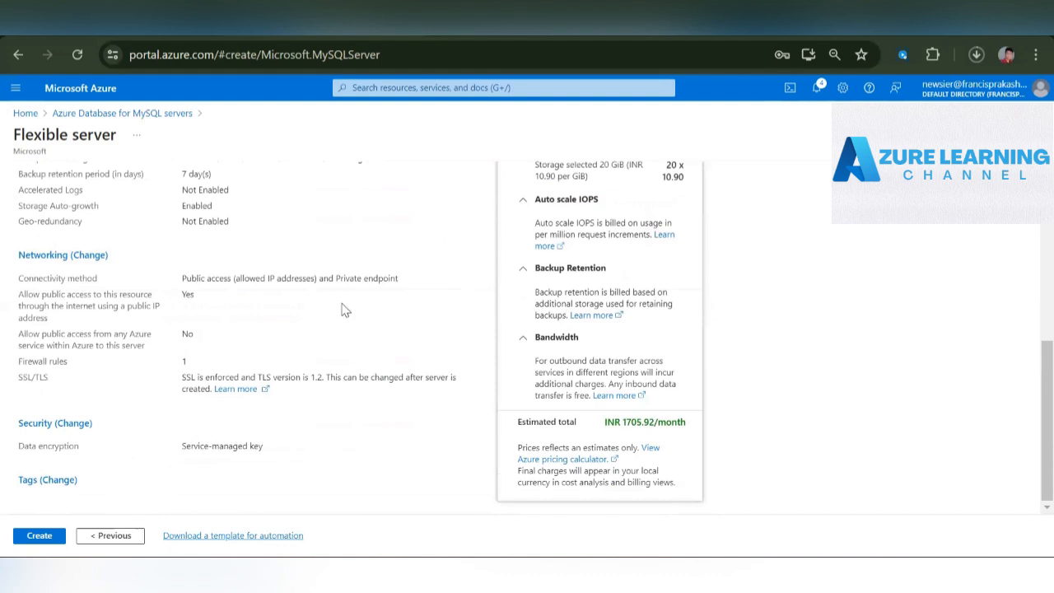
pyautogui.scroll(6, 344, 308)
pyautogui.scroll(-6, 344, 308)
pyautogui.click(34, 539)
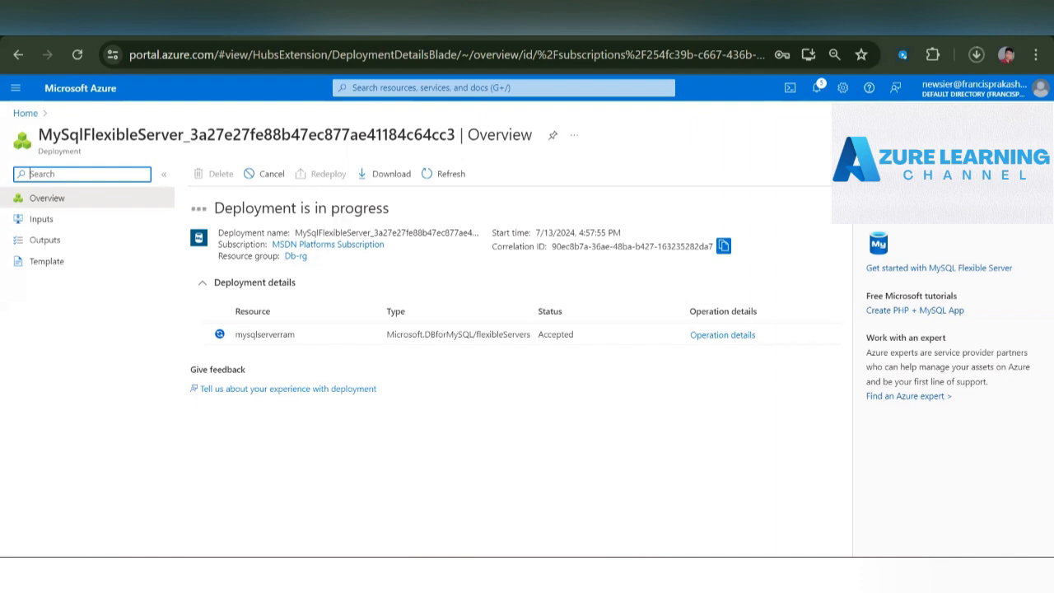
pyautogui.moveTo(472, 569)
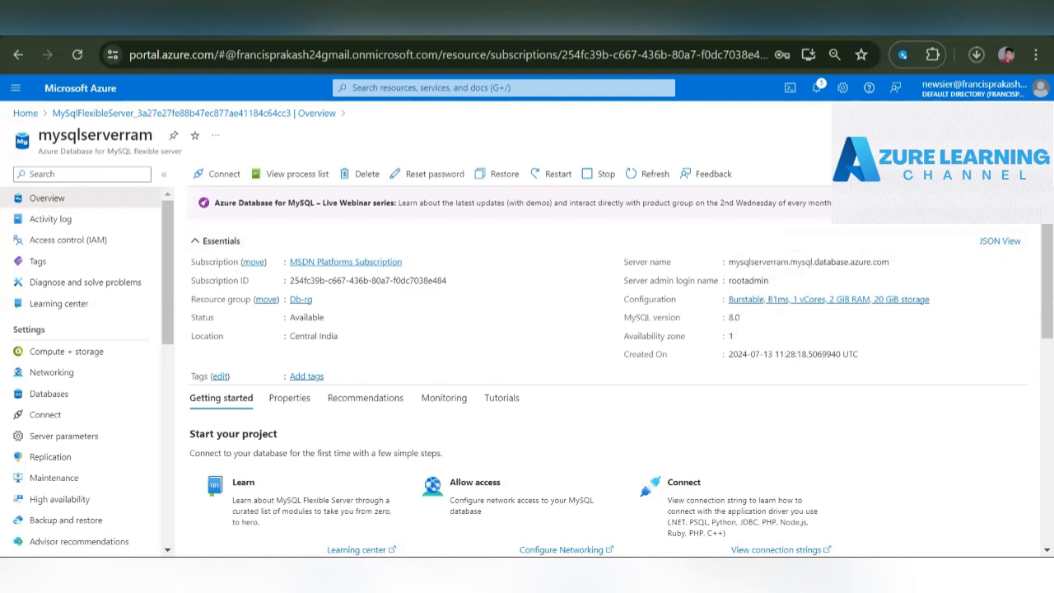
# - Search the web for "workbench download", look at the Windows MSI installer on the MySQL Workbench download page and return to the Azure portal
pyautogui.hotkey('ctrl', 't')
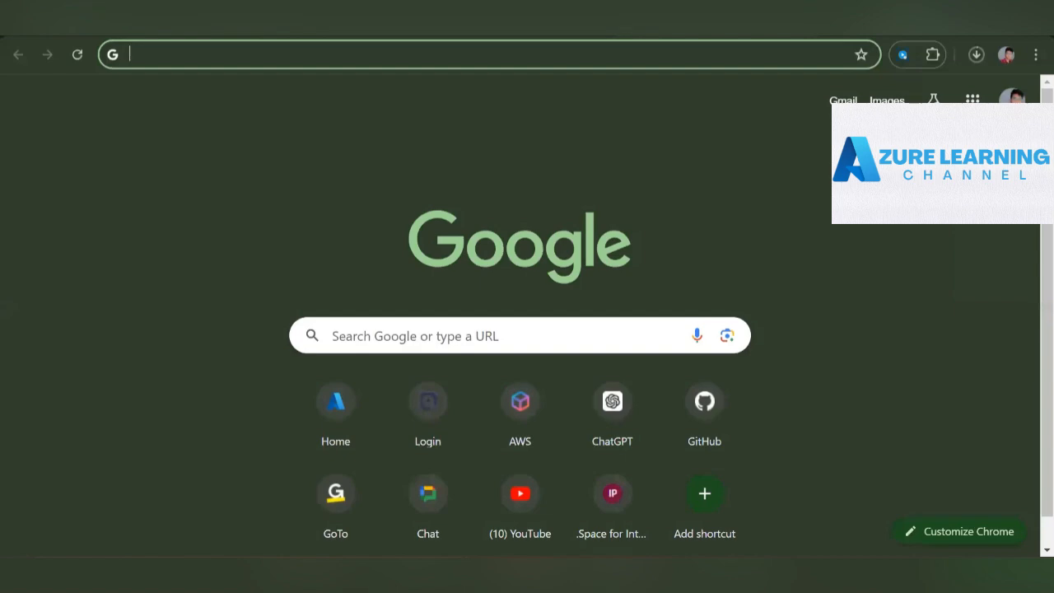
pyautogui.write('workbench download')
pyautogui.press('Return')
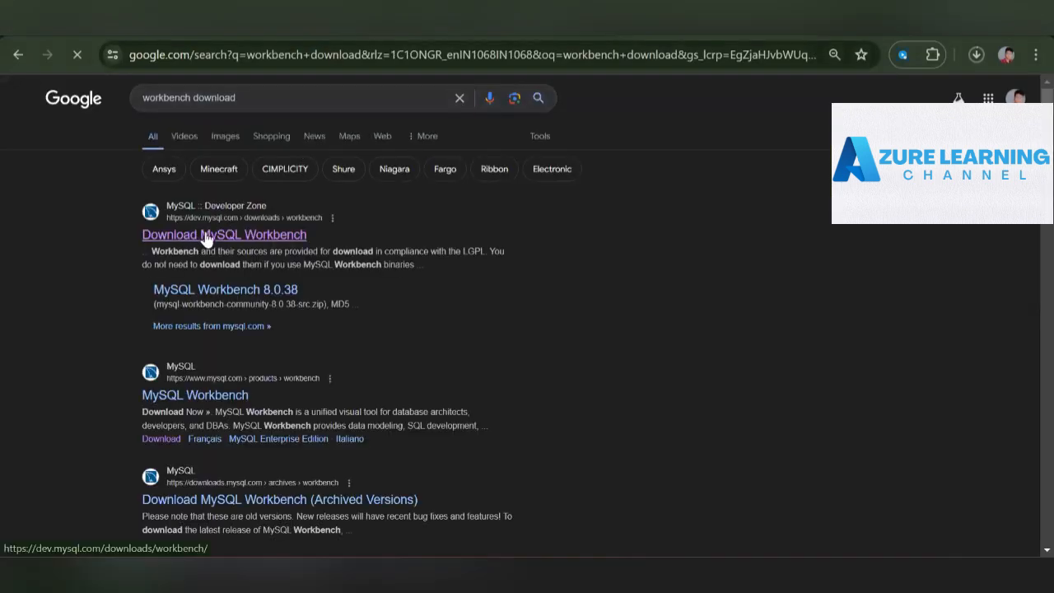
pyautogui.click(201, 239)
pyautogui.scroll(-5, 299, 390)
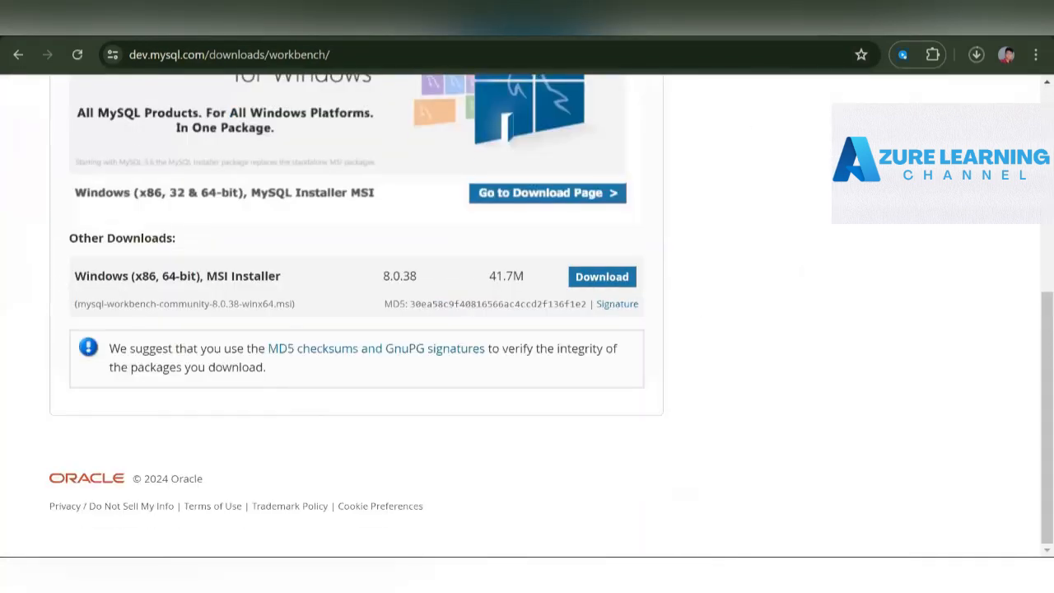
pyautogui.click(811, 23)
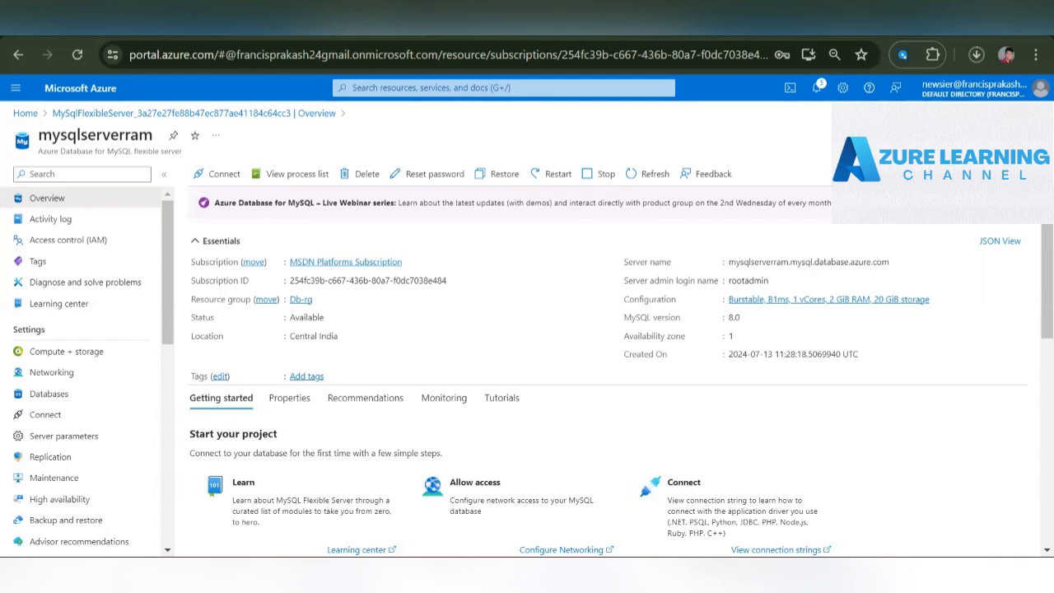
# - Launch MySQL Workbench 8.0 CE and open the Connect to Database dialog
pyautogui.press('super')
pyautogui.write('work')
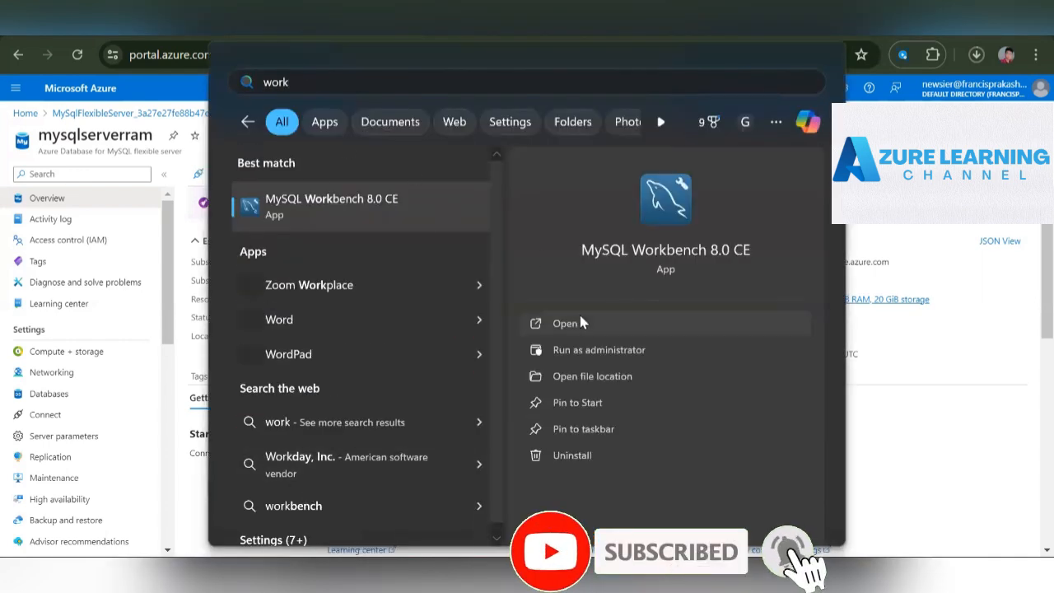
pyautogui.click(580, 322)
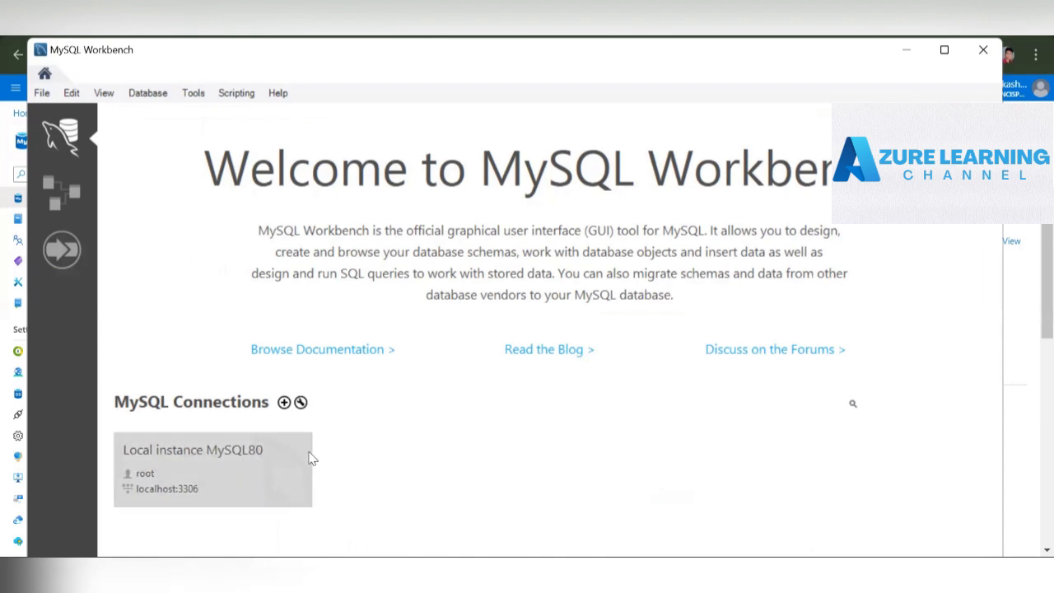
pyautogui.click(152, 93)
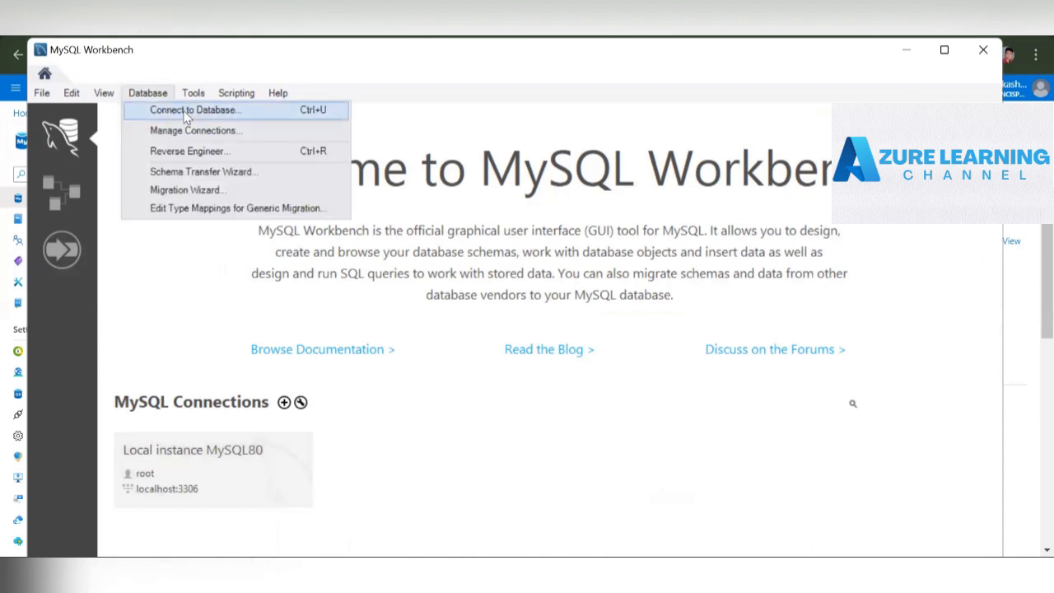
pyautogui.click(185, 115)
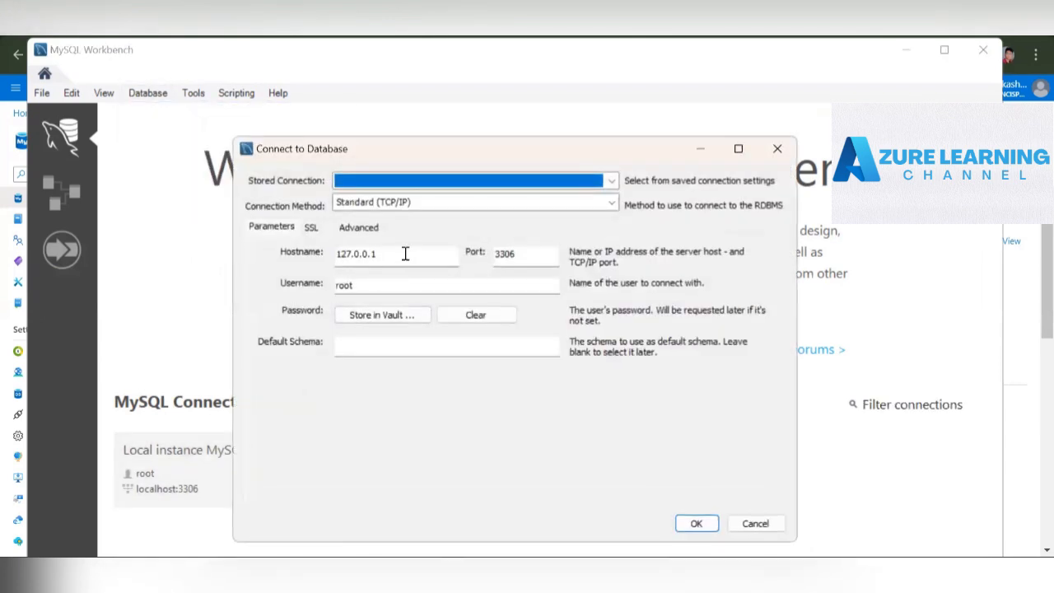
# - Set the connection's hostname to mysqlserverram.mysql.database.azure.com and keep port 3306
pyautogui.moveTo(404, 252); pyautogui.dragTo(298, 249)
pyautogui.hotkey('ctrl', 'v')
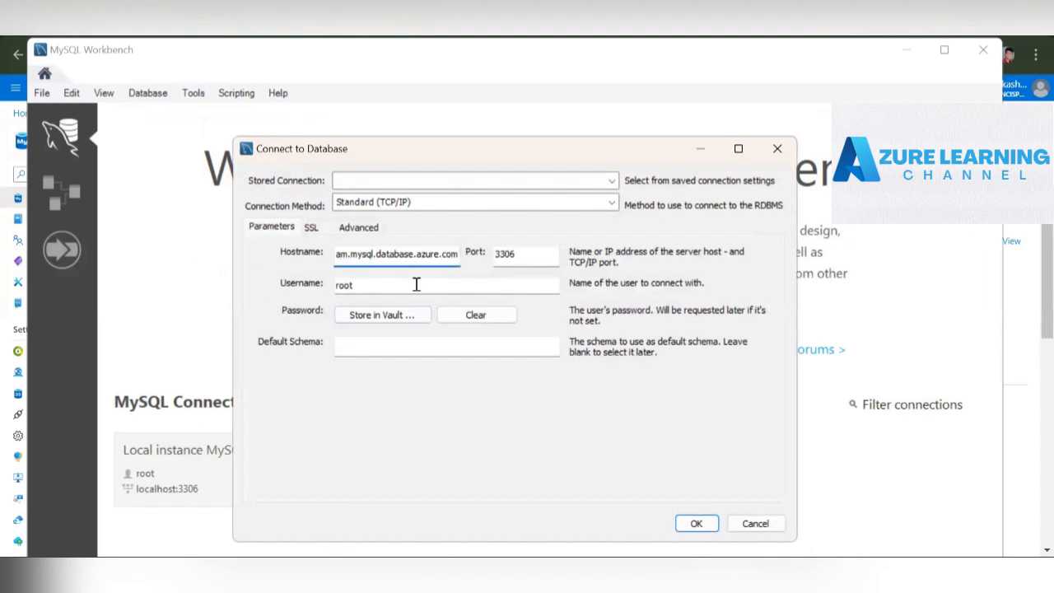
pyautogui.click(522, 256)
pyautogui.moveTo(522, 256); pyautogui.dragTo(487, 255)
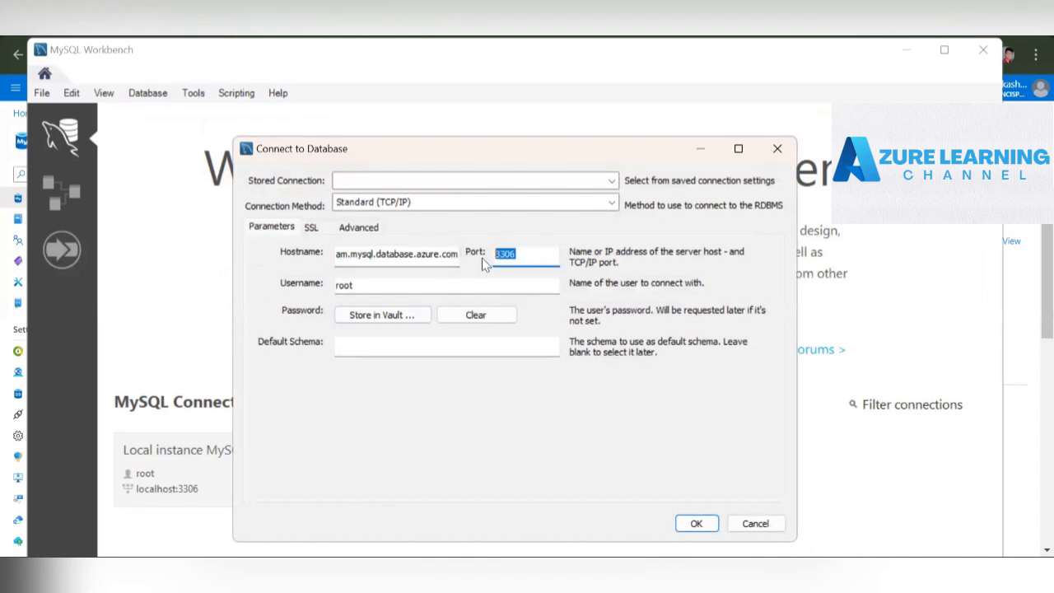
pyautogui.doubleClick(509, 258)
pyautogui.click(519, 258)
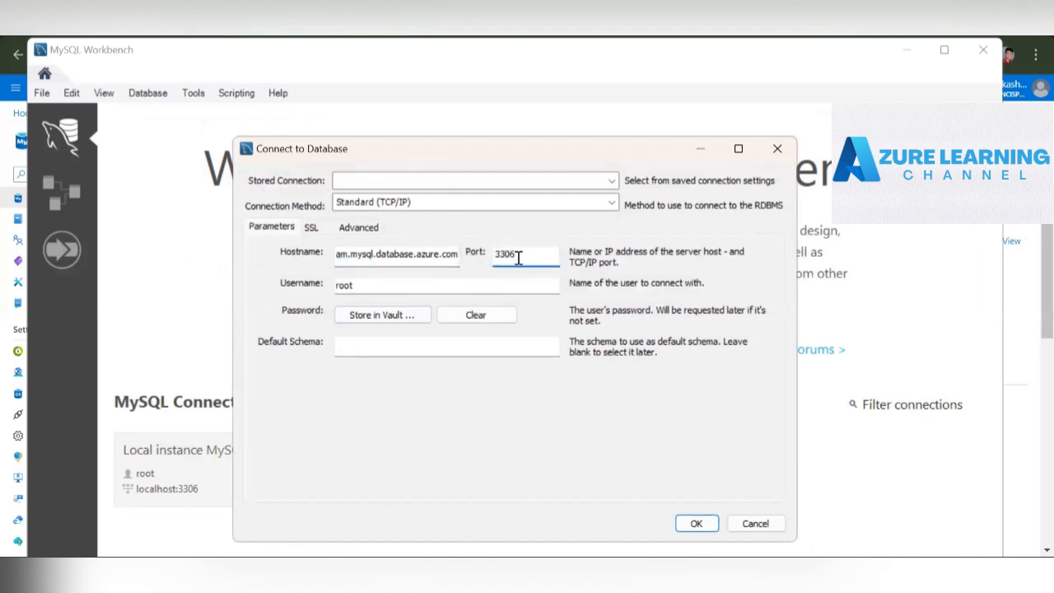
# - Keep the default port and set the connection's username to rootadmin
pyautogui.press('Tab')
pyautogui.click(449, 279)
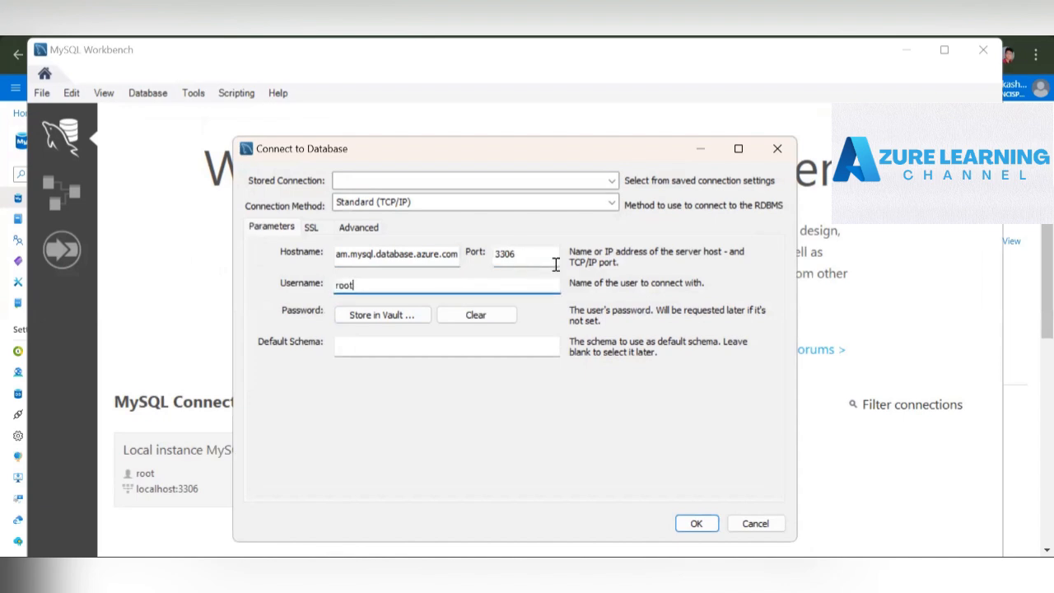
pyautogui.write('admin')
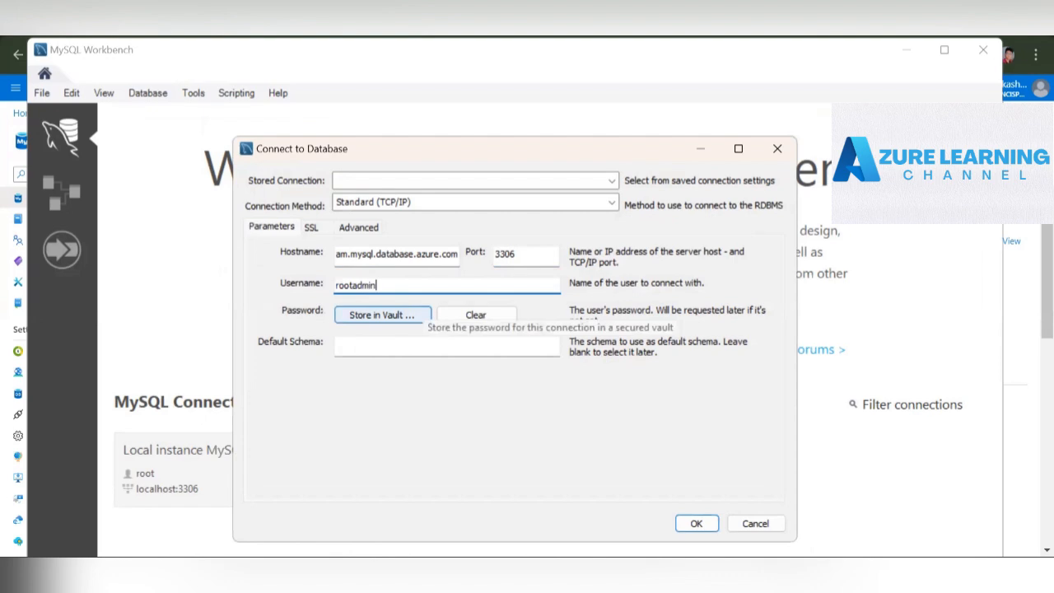
# - Store the account password for the connection in the vault and connect to the MySQL server
pyautogui.click(372, 314)
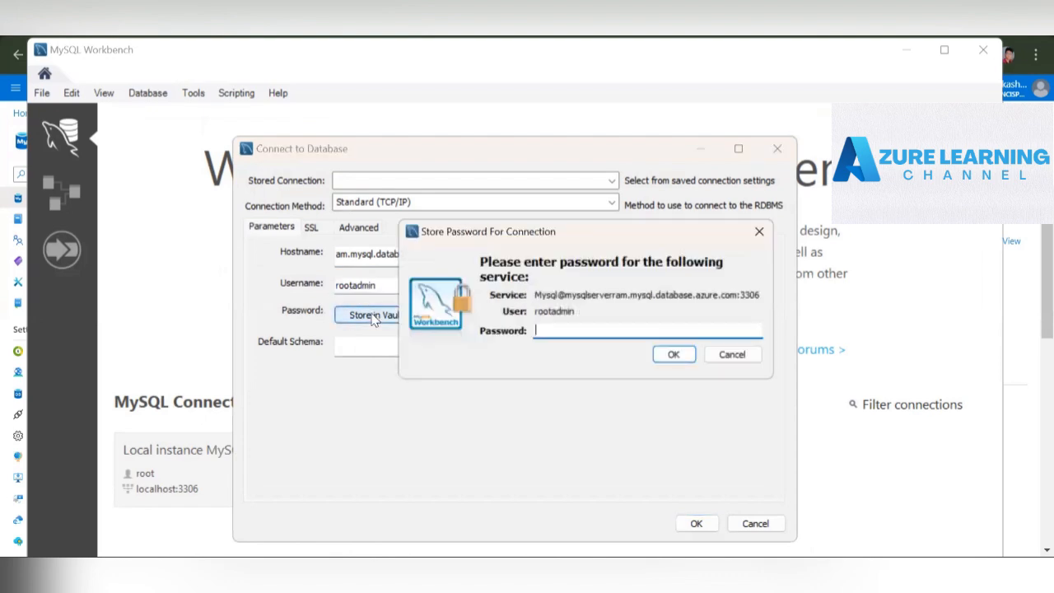
pyautogui.write('*')
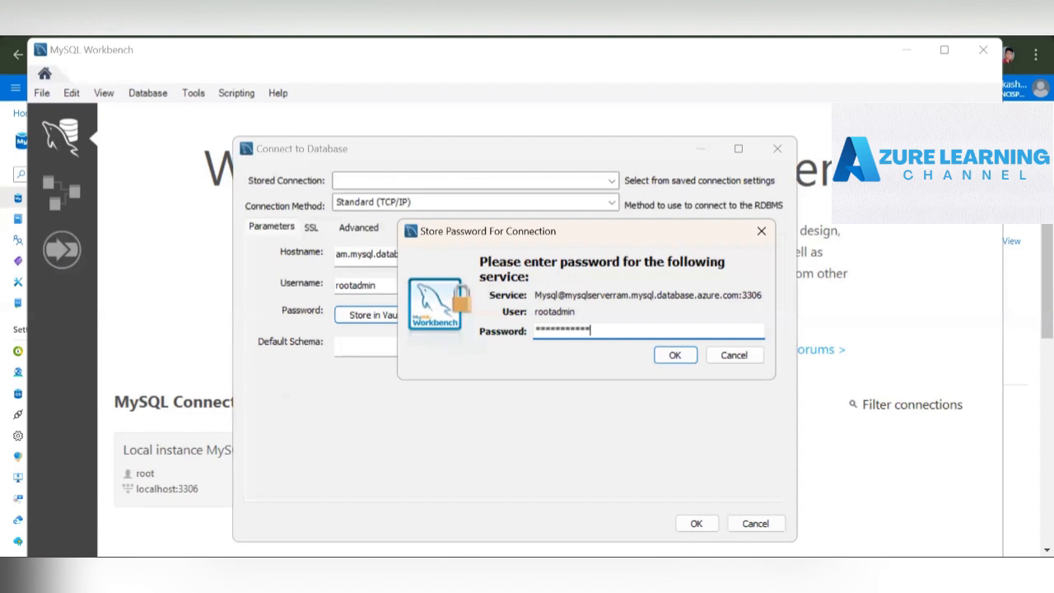
pyautogui.click(674, 355)
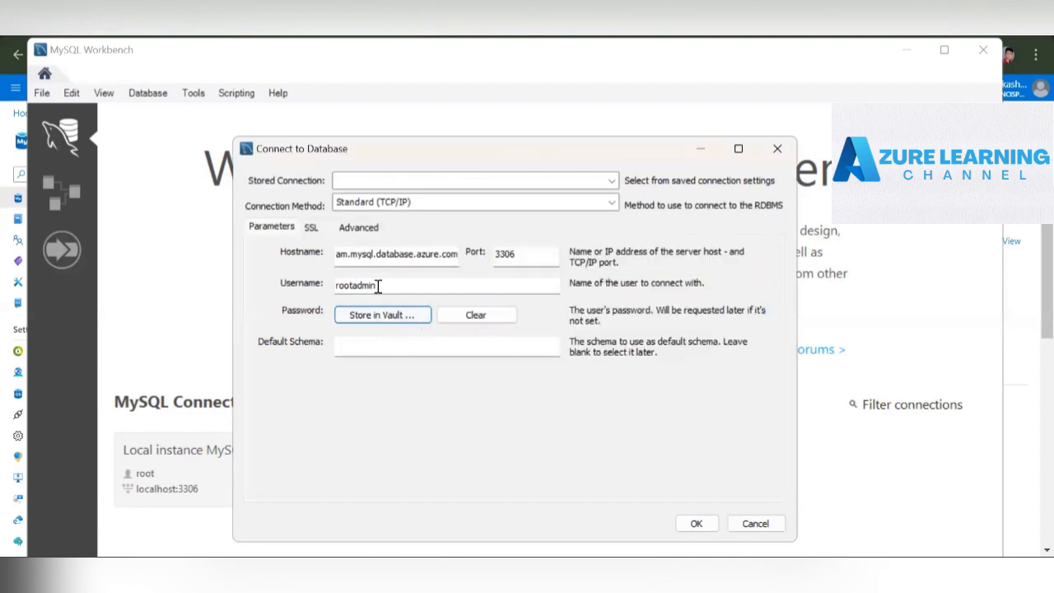
pyautogui.click(697, 525)
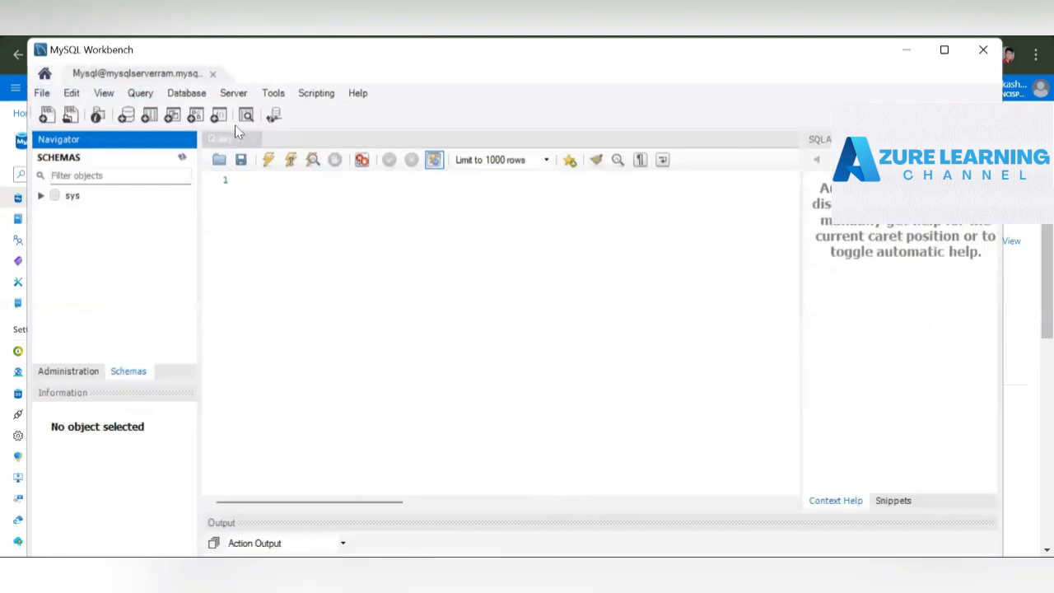
# - Open mysqlserverram's Databases page in the Azure portal, and list the databases in MySQL Workbench by running "show databases;"
pyautogui.click(277, 189)
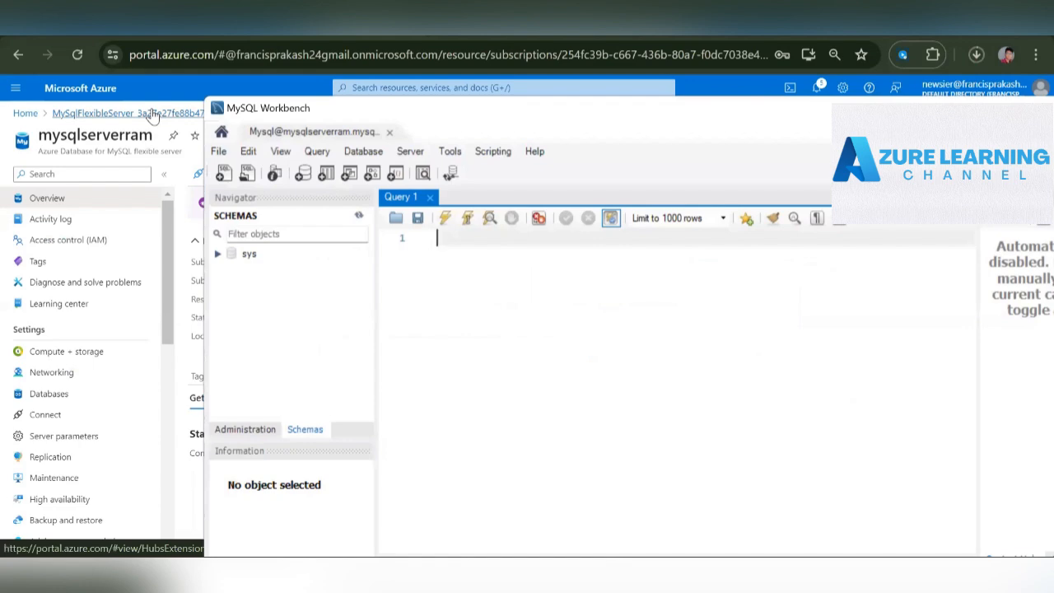
pyautogui.click(48, 397)
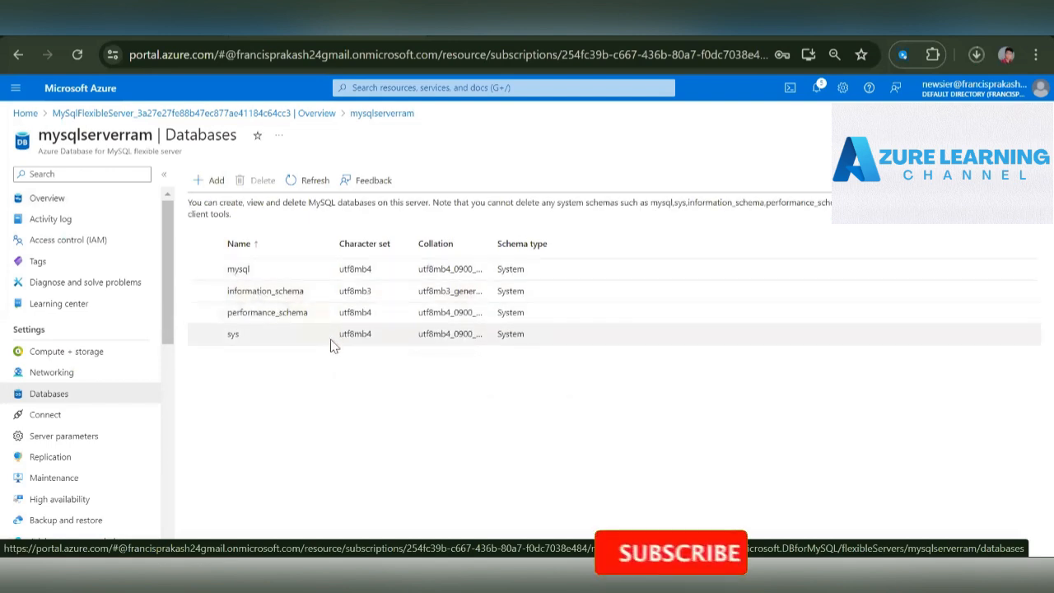
pyautogui.moveTo(655, 569)
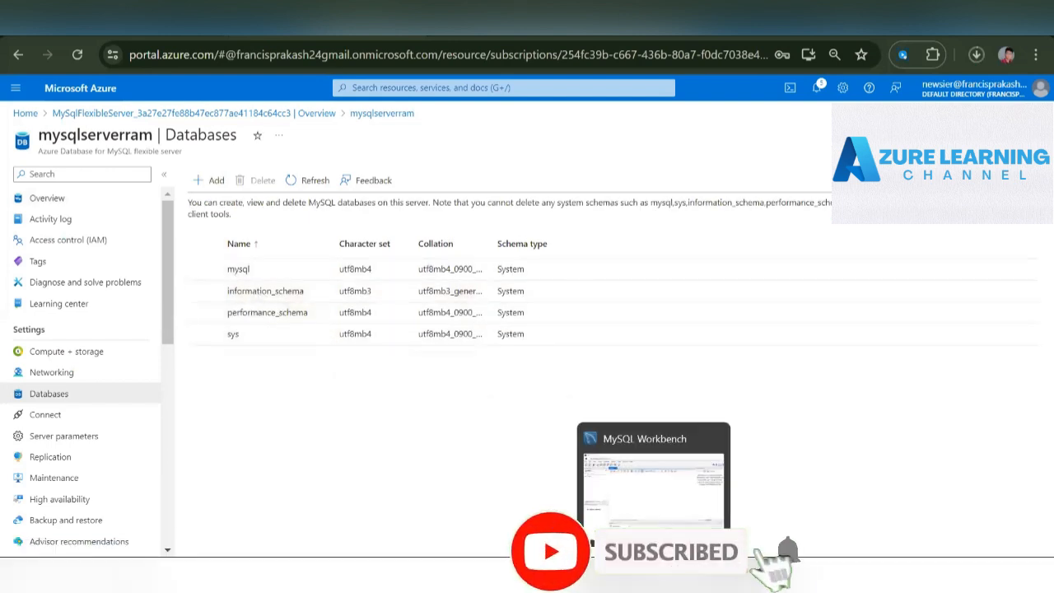
pyautogui.click(661, 522)
pyautogui.write('sh')
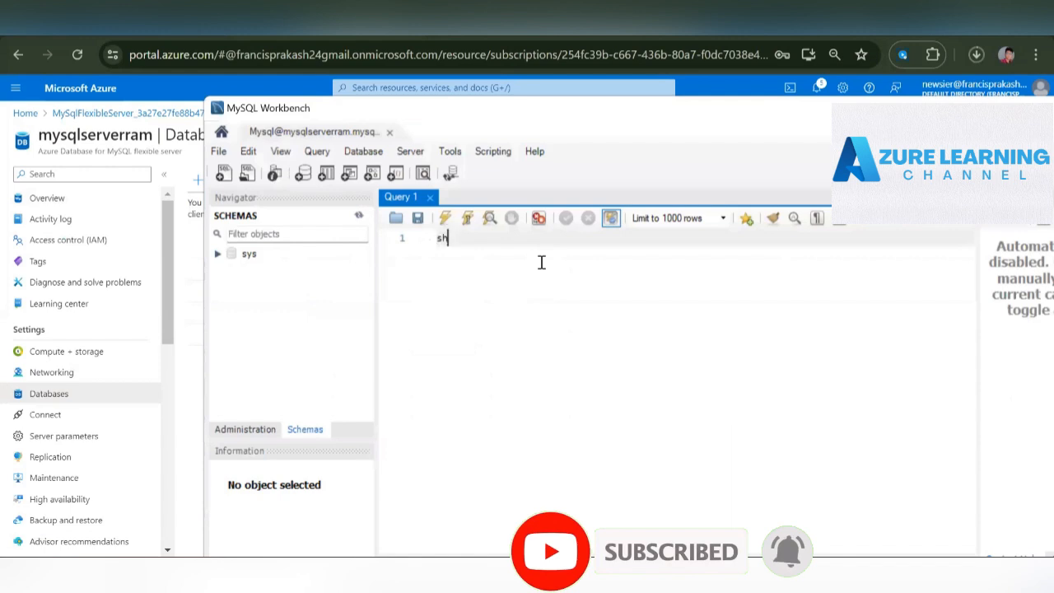
pyautogui.write('ow data')
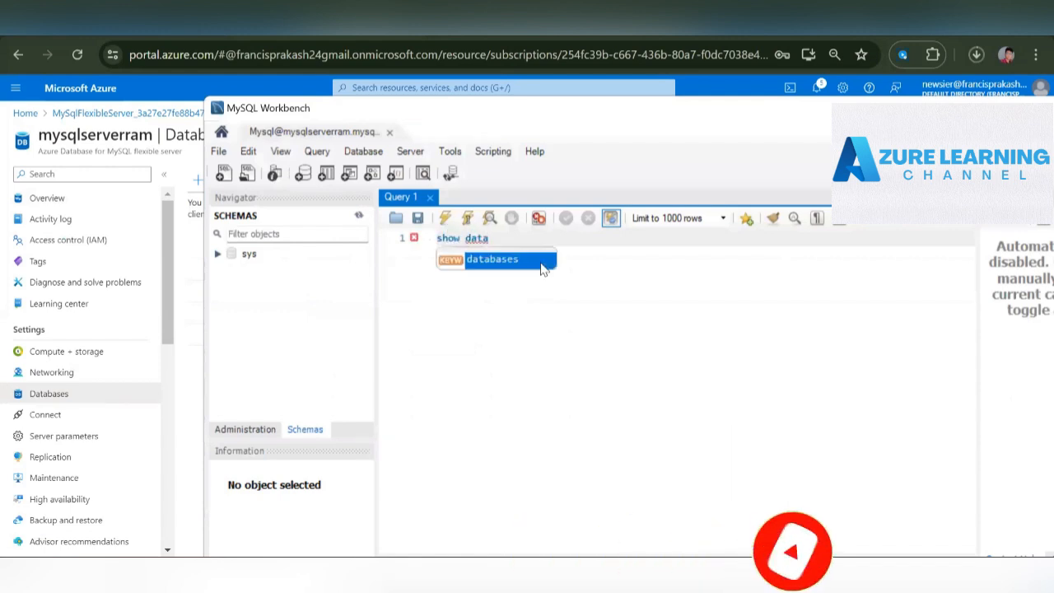
pyautogui.write('bases')
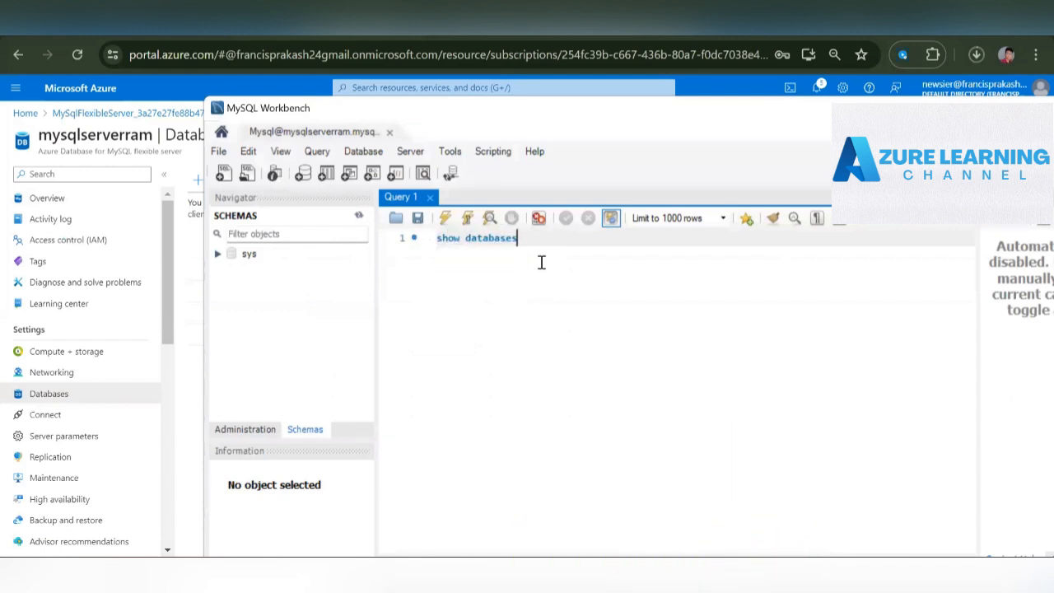
pyautogui.write(';')
pyautogui.click(466, 218)
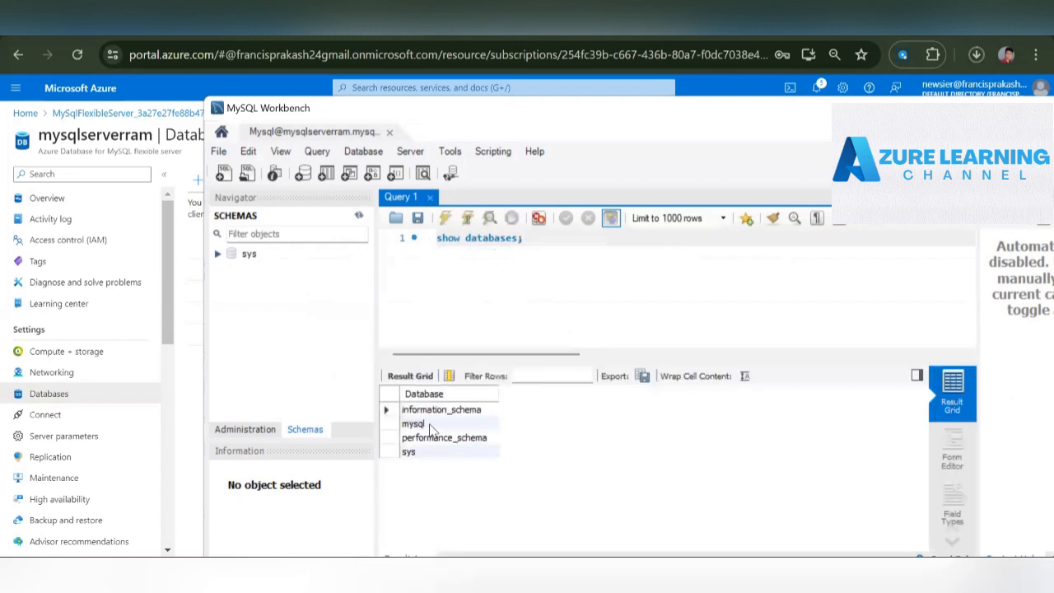
# - Add the statement "create database mydb;" on the second line of the query and execute only that statement
pyautogui.press('Return')
pyautogui.write('c')
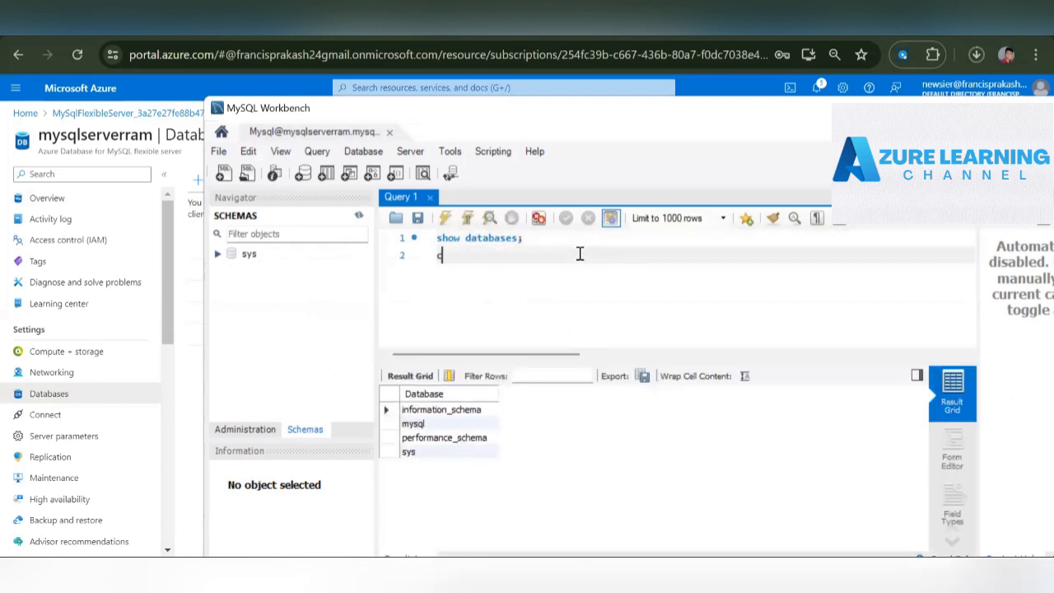
pyautogui.write('reate database my')
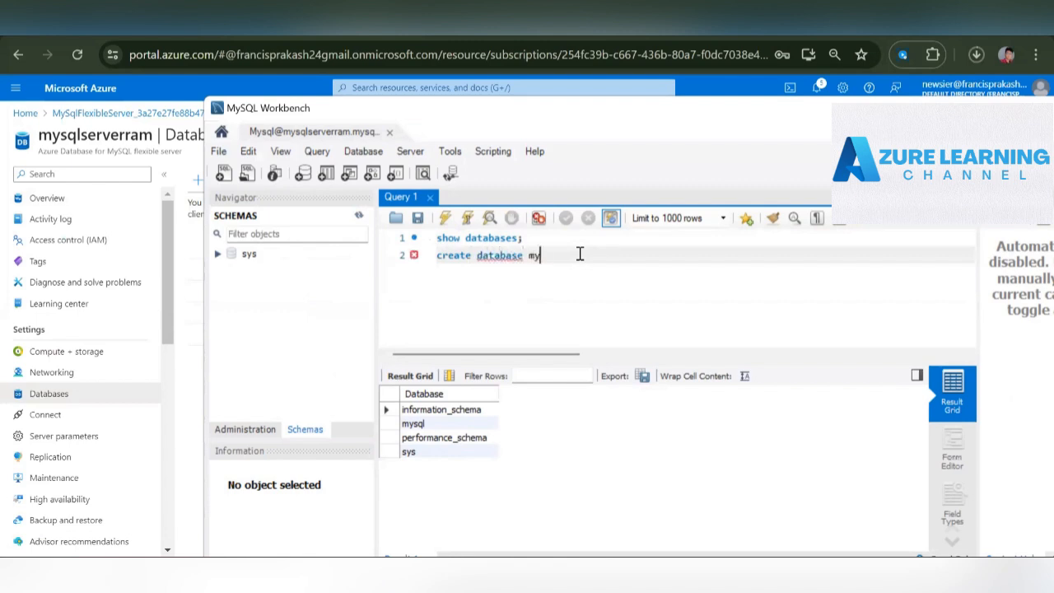
pyautogui.write('db;')
pyautogui.press('BackSpace')
pyautogui.click(467, 224)
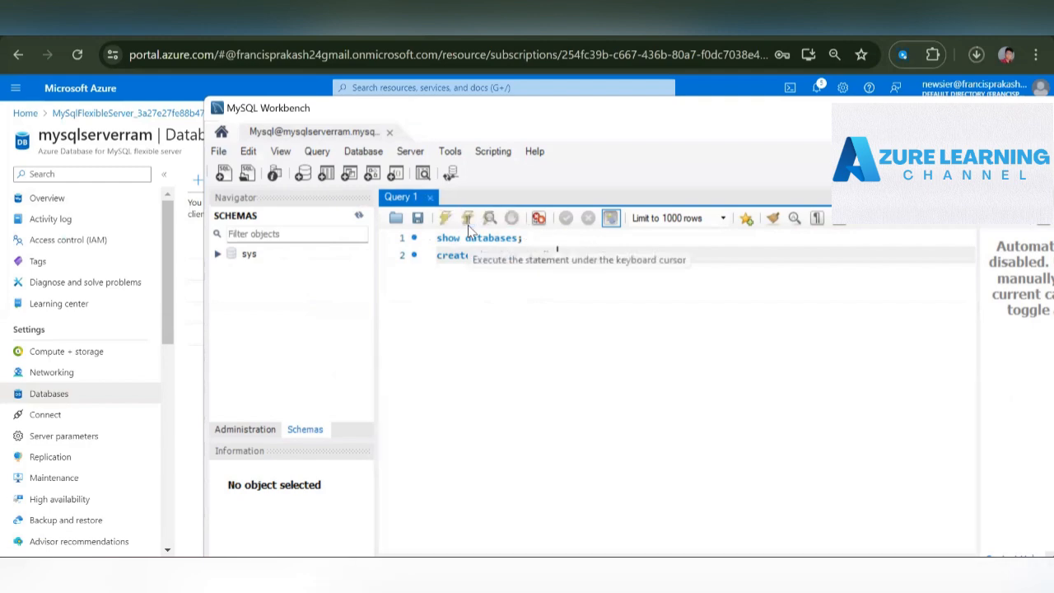
# - Return to the Azure portal, refresh the server's database list and select the mydb entry
pyautogui.click(194, 297)
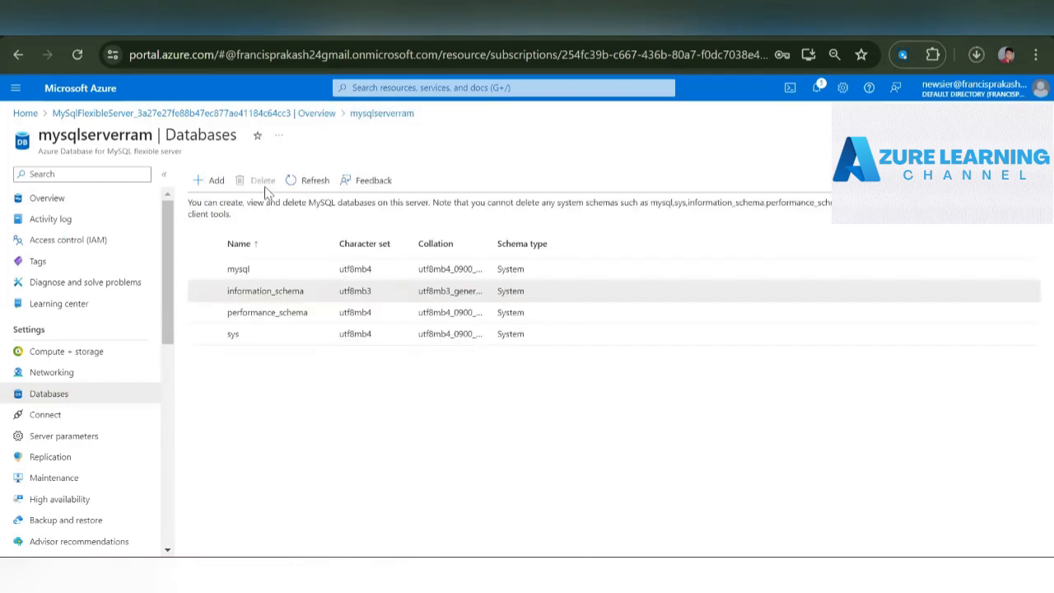
pyautogui.click(316, 183)
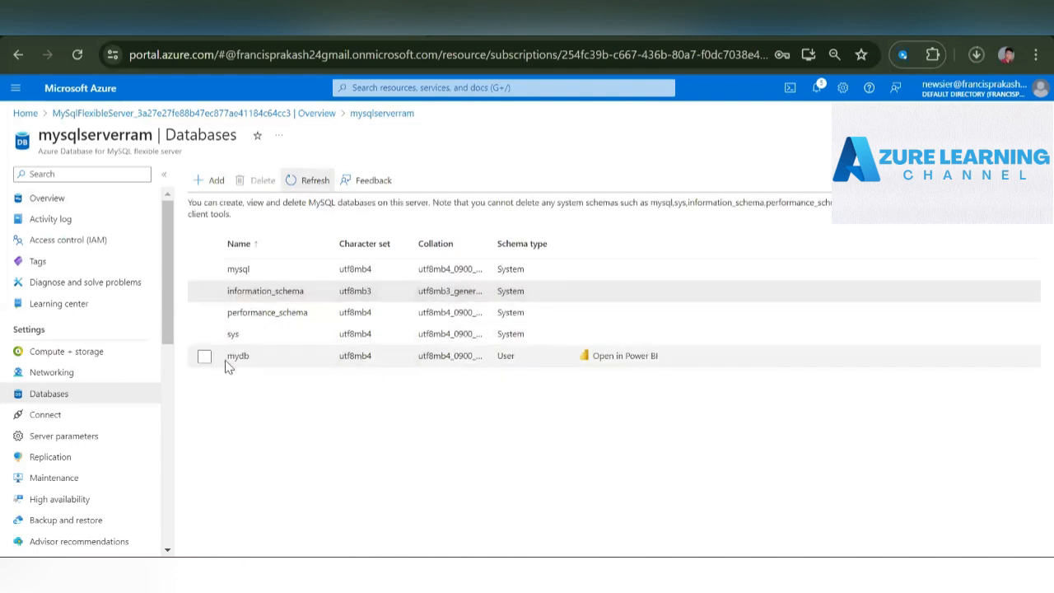
pyautogui.click(227, 361)
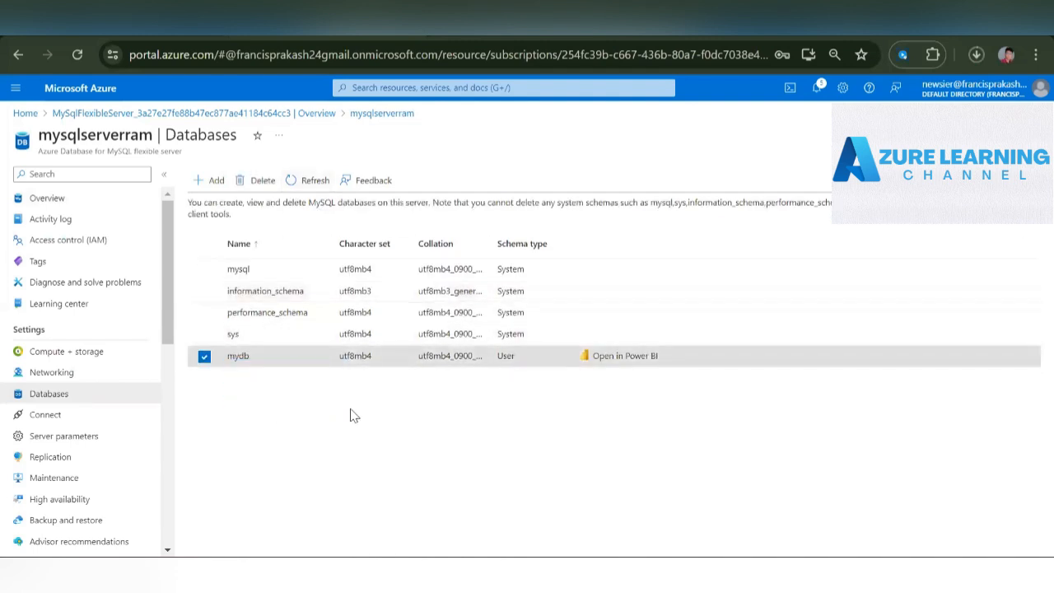
# - Switch to MySQL Workbench, create a new schema named Mydatabase with default charset and collation, and apply the generated SQL script
pyautogui.moveTo(653, 577)
pyautogui.click(671, 504)
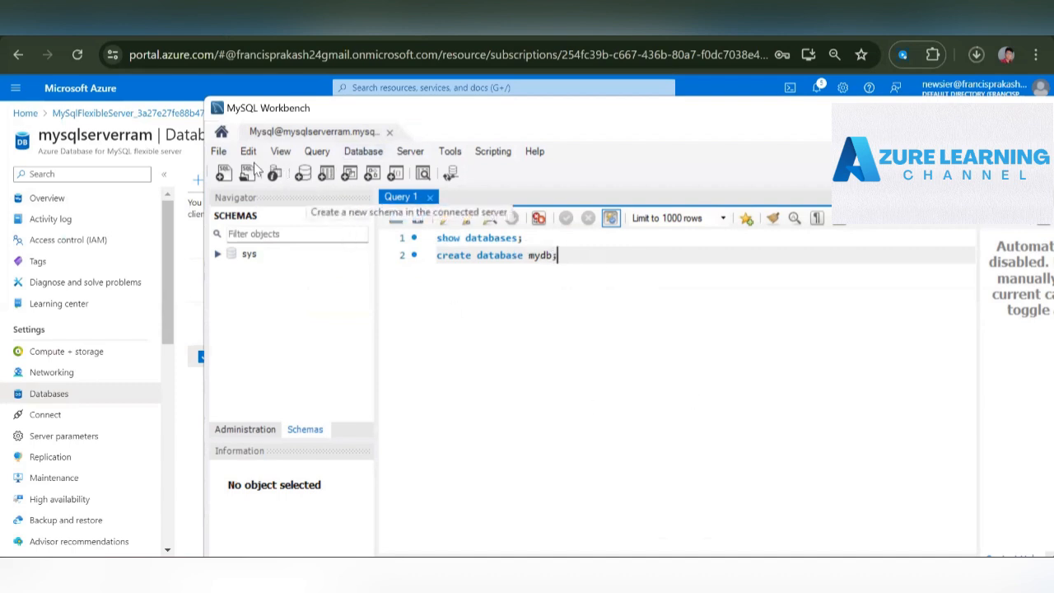
pyautogui.click(299, 177)
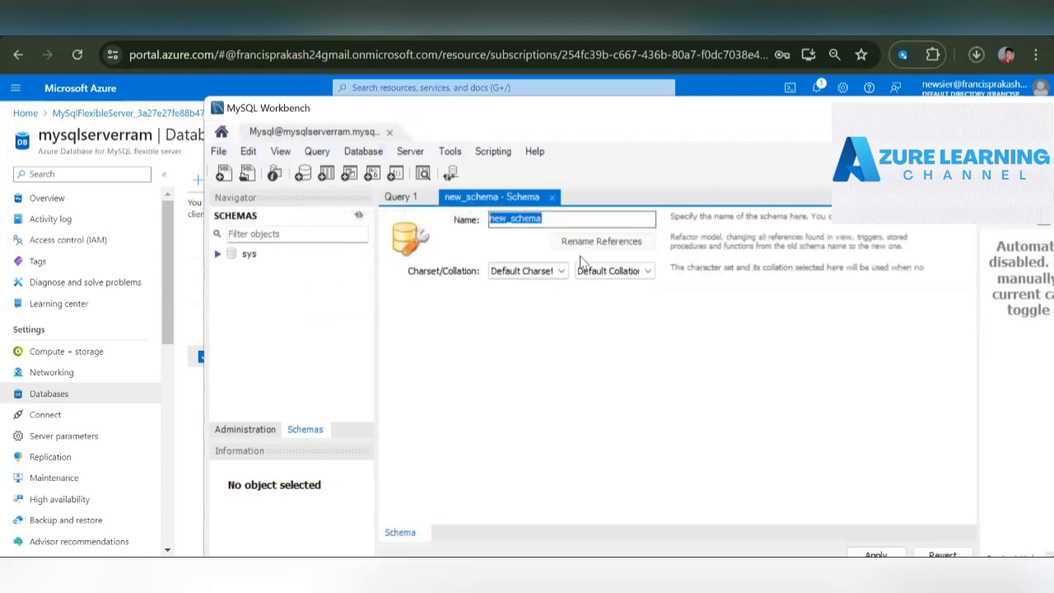
pyautogui.write('My')
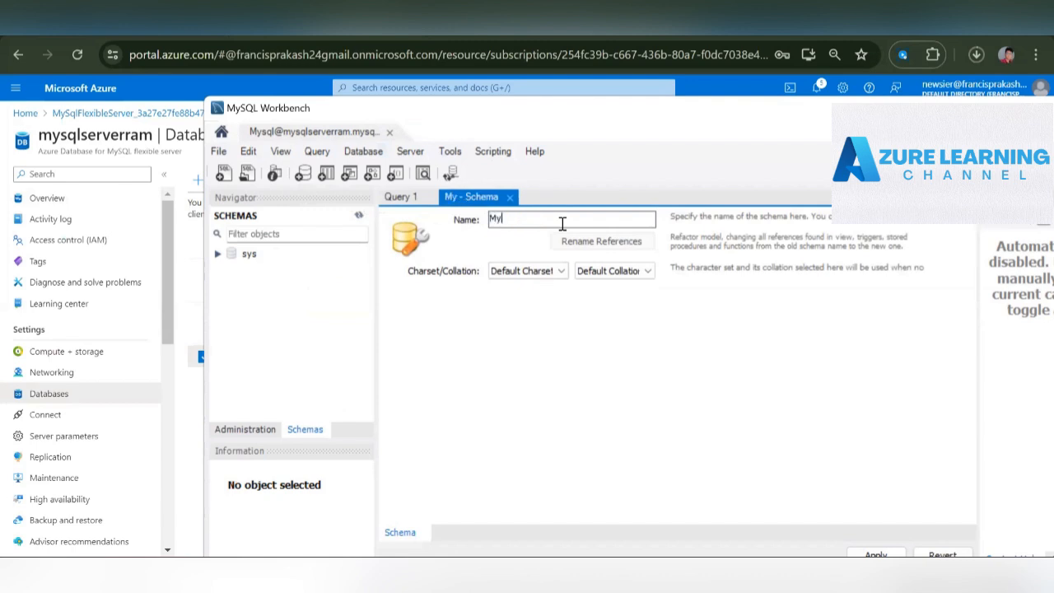
pyautogui.write('database')
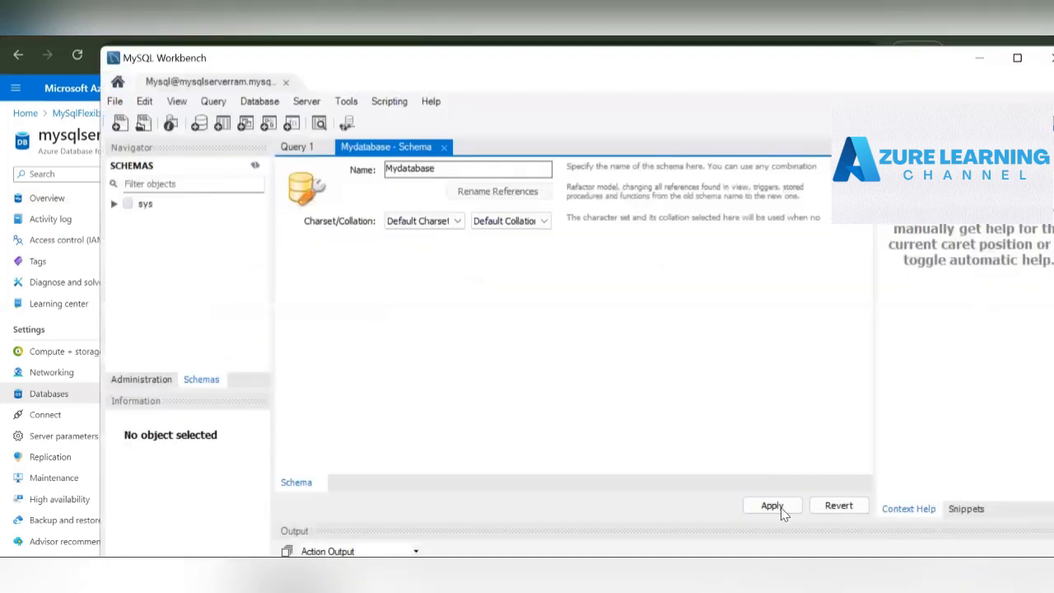
pyautogui.click(781, 507)
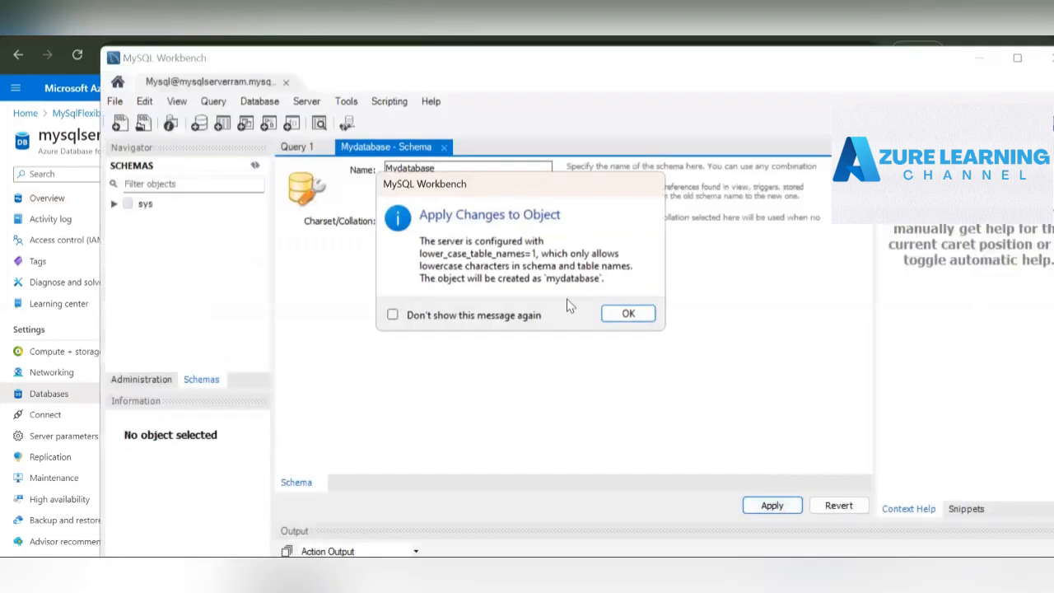
pyautogui.click(626, 314)
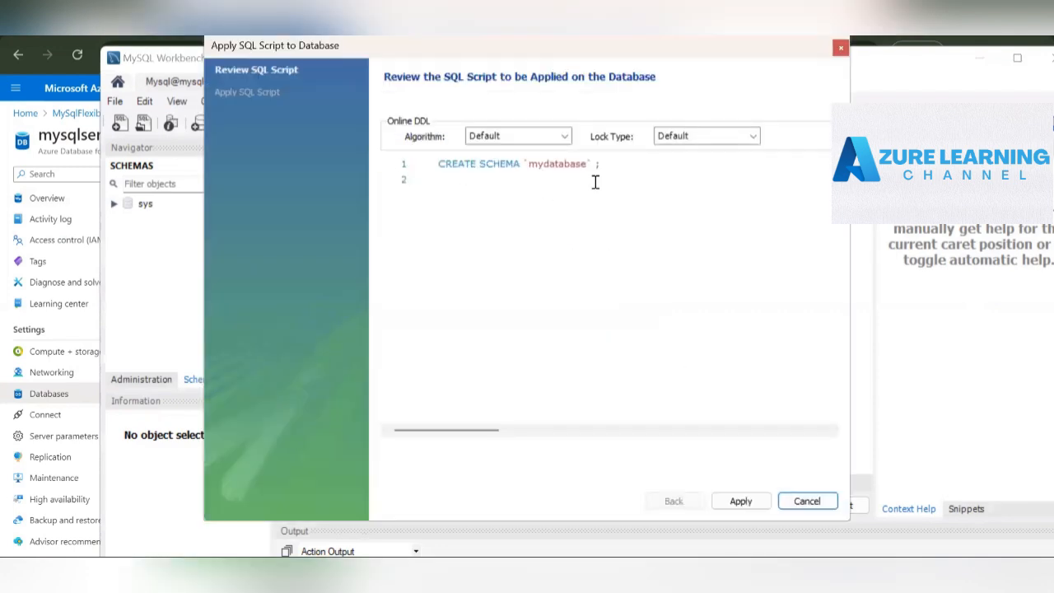
pyautogui.click(752, 501)
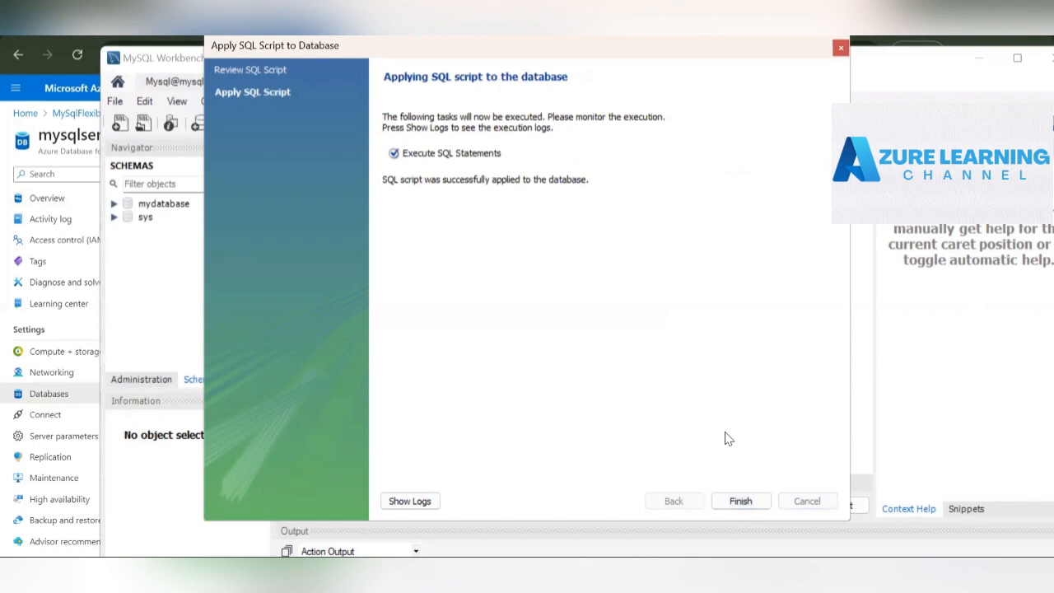
pyautogui.click(745, 502)
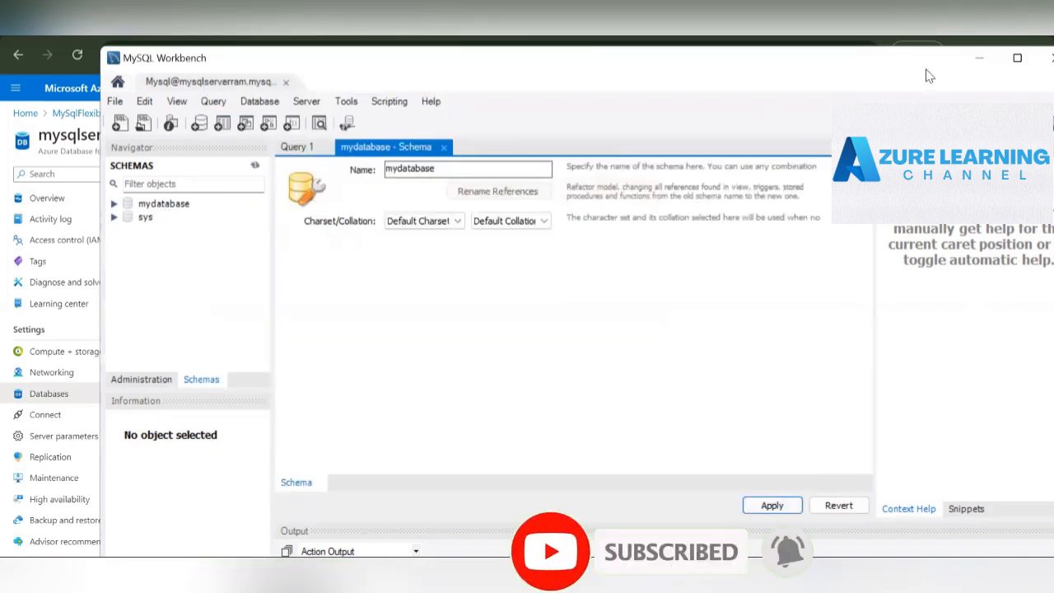
# - Refresh the database list in the Azure portal and look at the Create Database form without saving a database
pyautogui.click(979, 58)
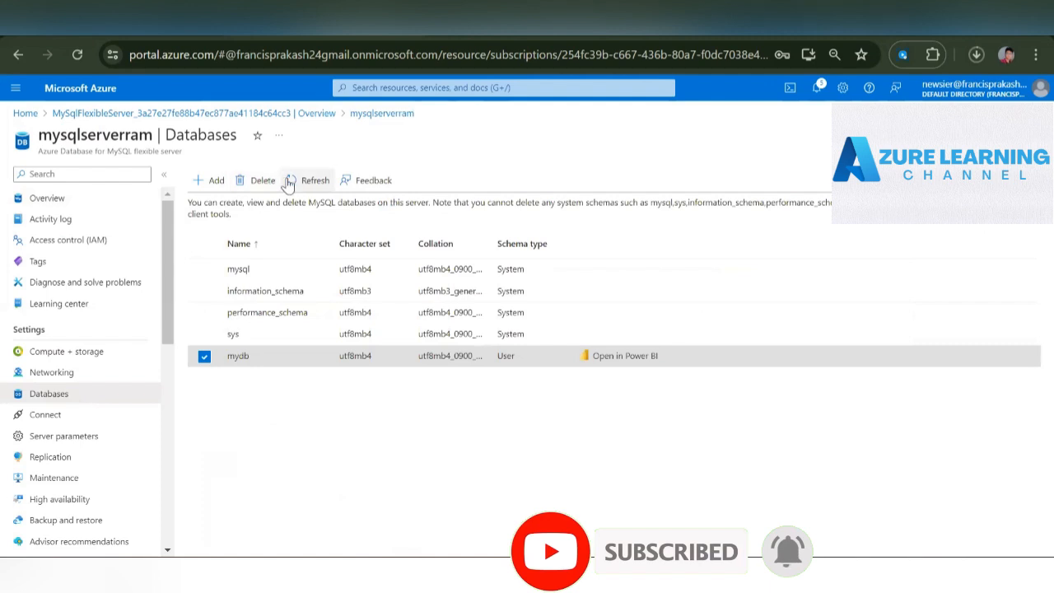
pyautogui.click(297, 180)
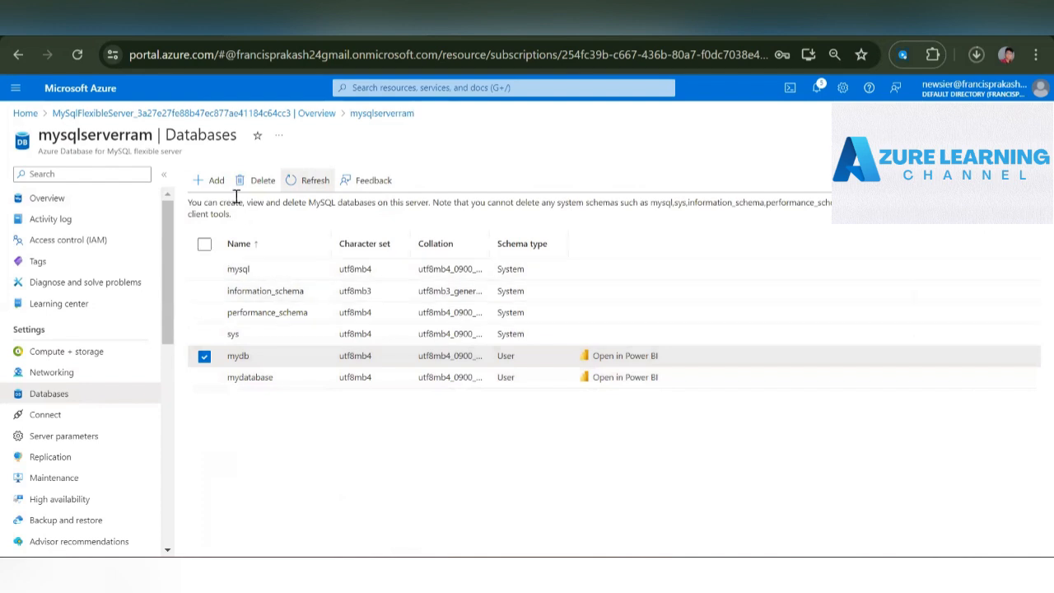
pyautogui.click(214, 182)
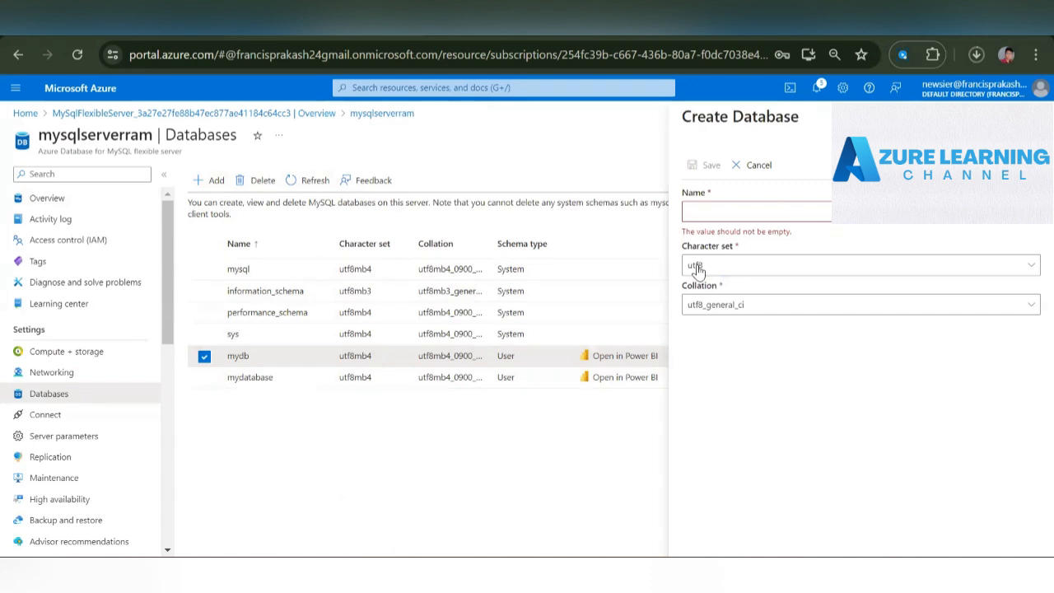
pyautogui.click(695, 270)
pyautogui.click(1029, 117)
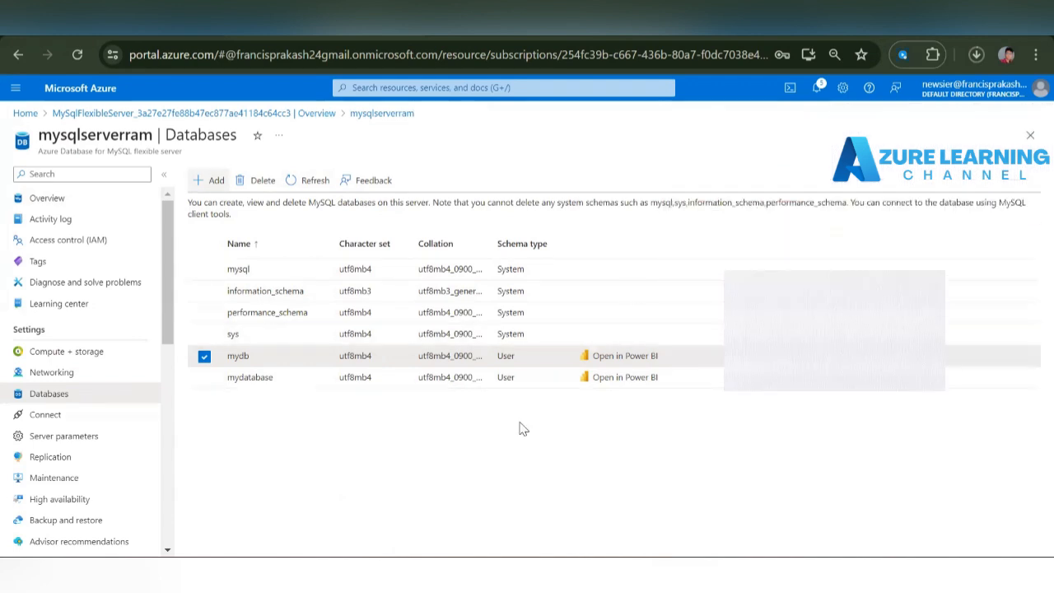
# - Open the server's Connect page briefly and review the firewall rules on its Networking page
pyautogui.click(52, 417)
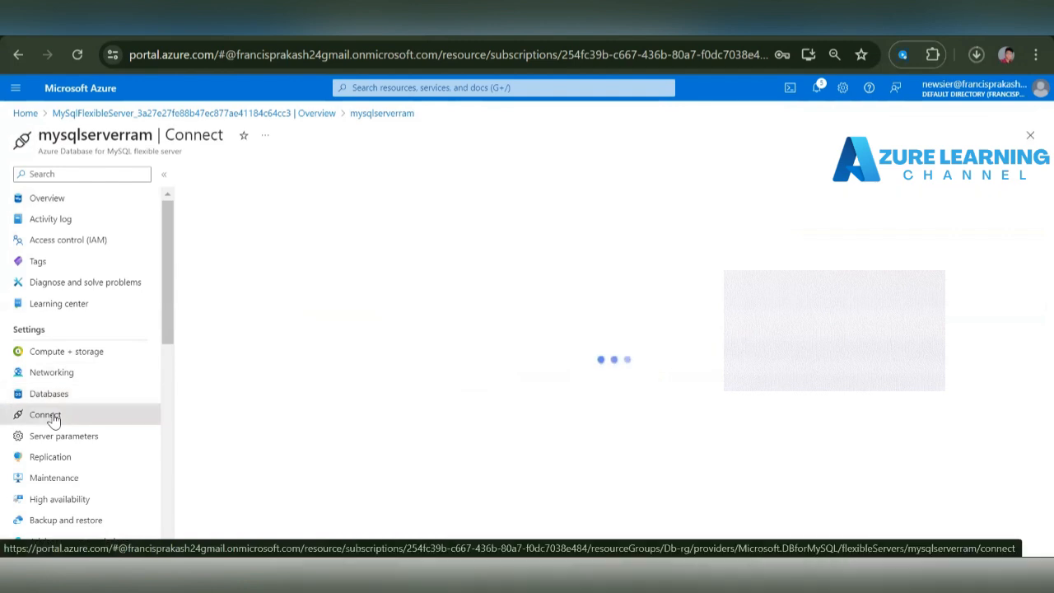
pyautogui.click(72, 377)
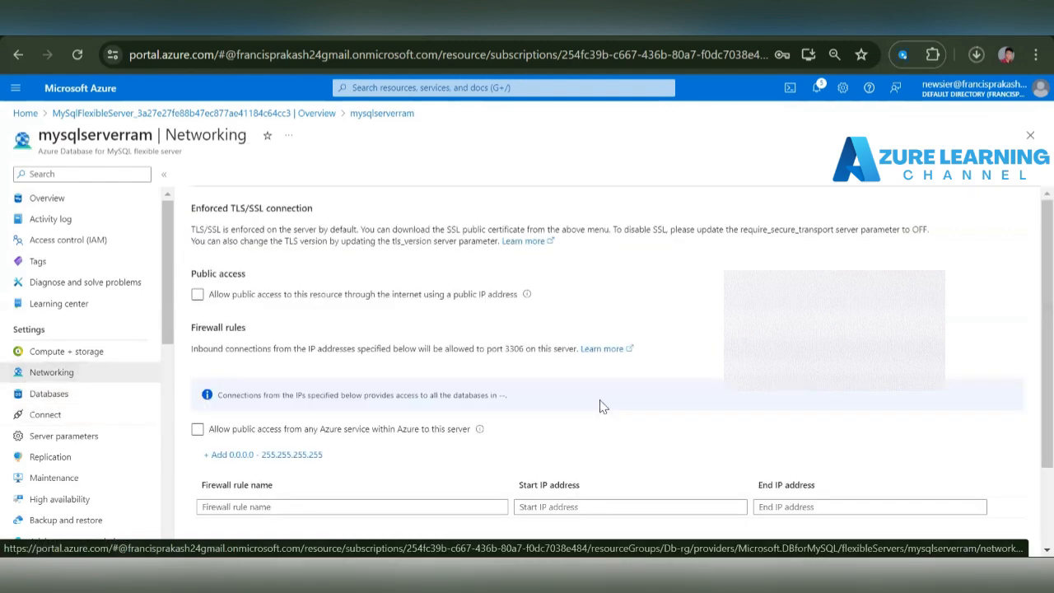
pyautogui.scroll(-2, 507, 379)
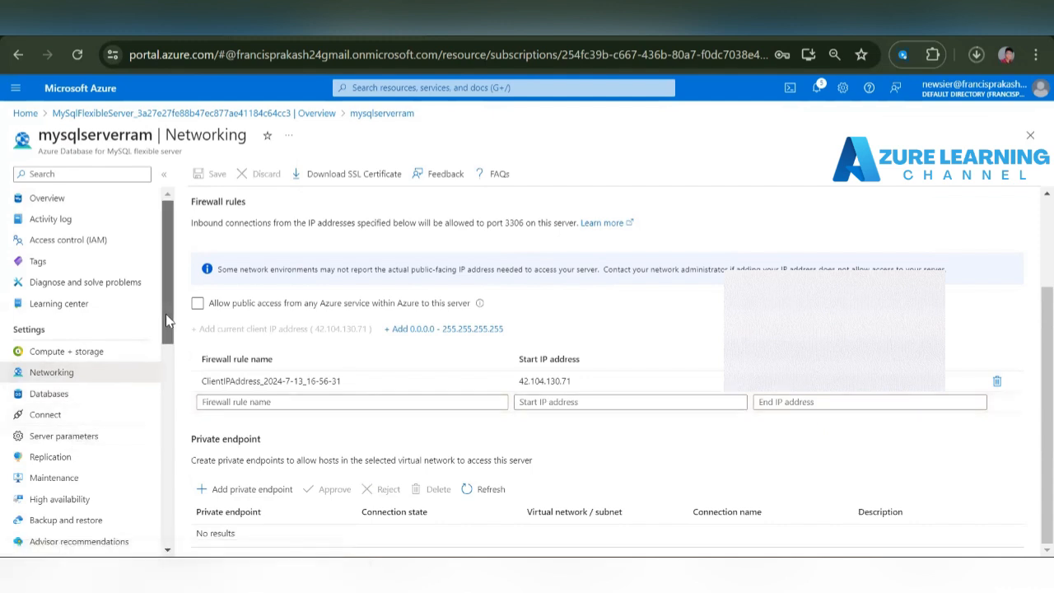
# - Add a Read-only lock named Db to the mysqlserverram server
pyautogui.moveTo(165, 313); pyautogui.dragTo(178, 365)
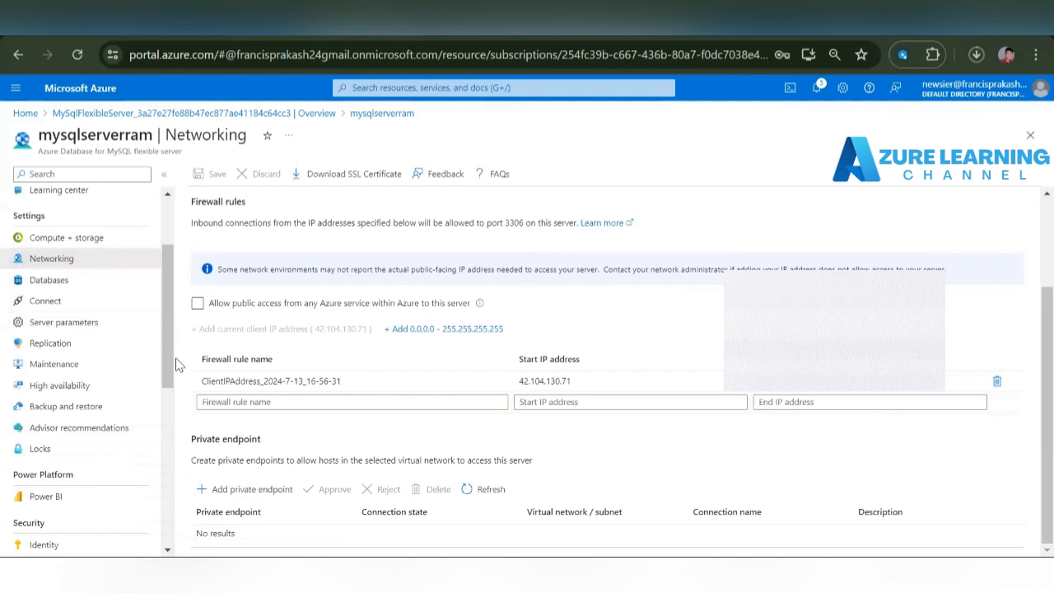
pyautogui.click(97, 446)
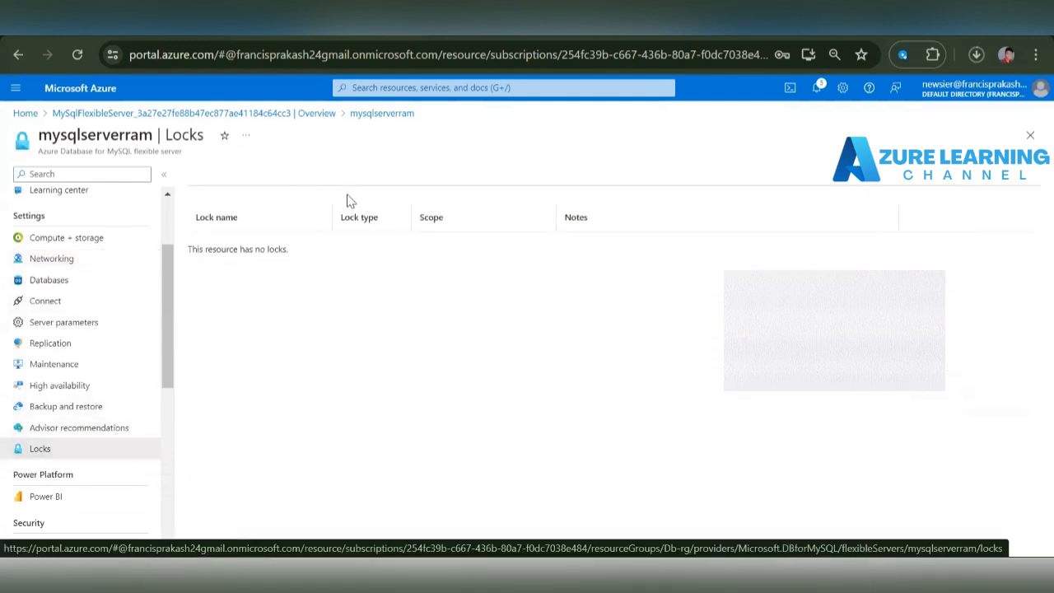
pyautogui.click(216, 175)
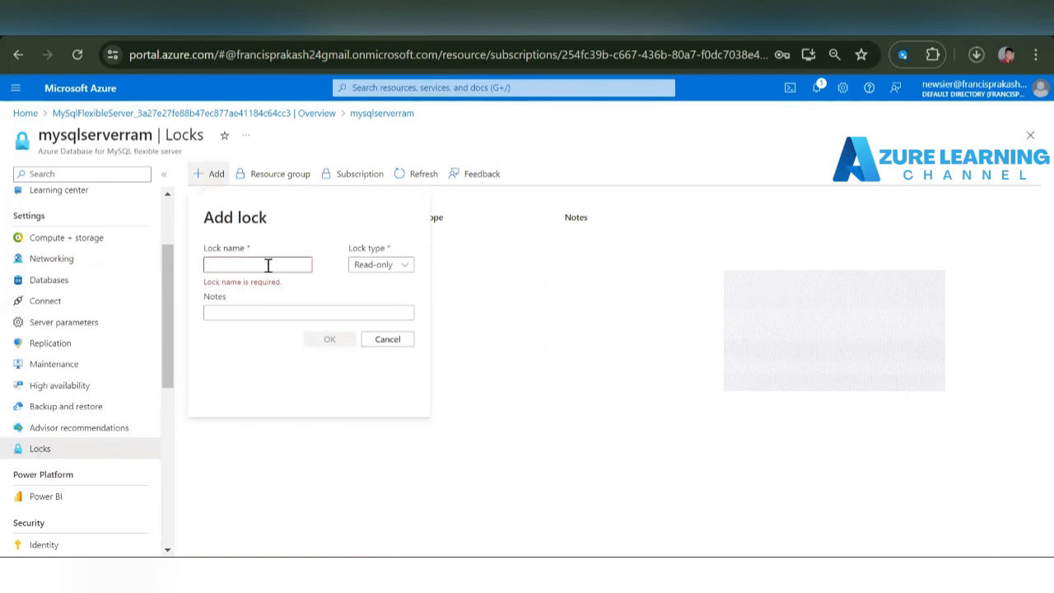
pyautogui.click(268, 265)
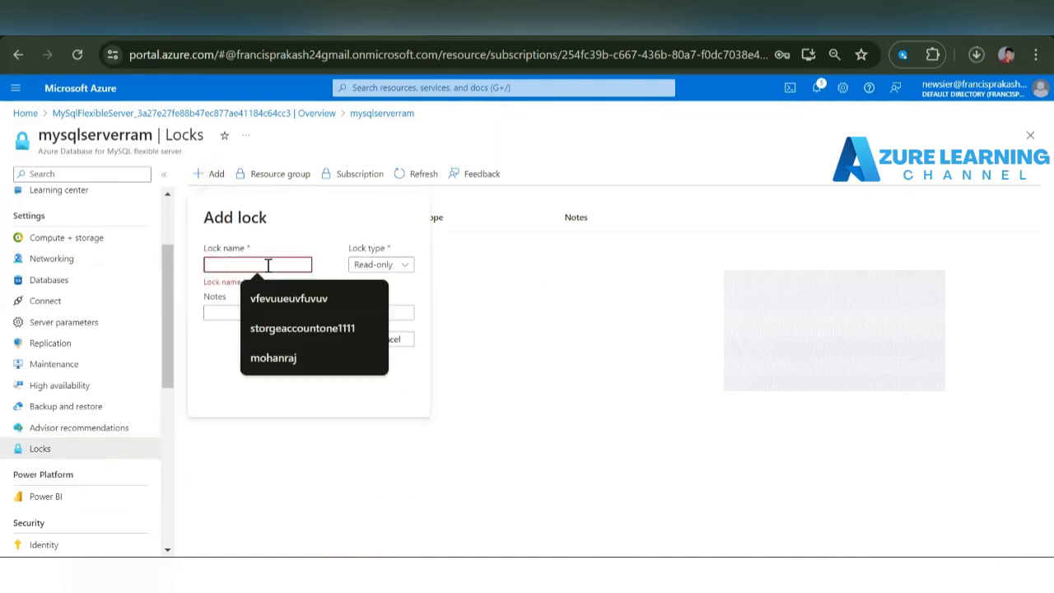
pyautogui.write('Date')
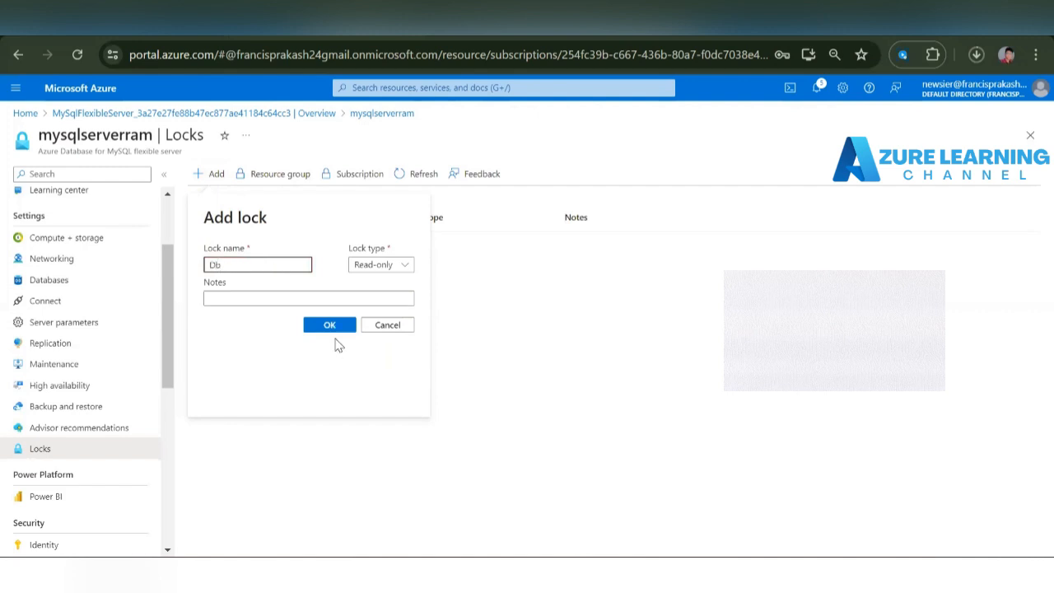
pyautogui.click(333, 329)
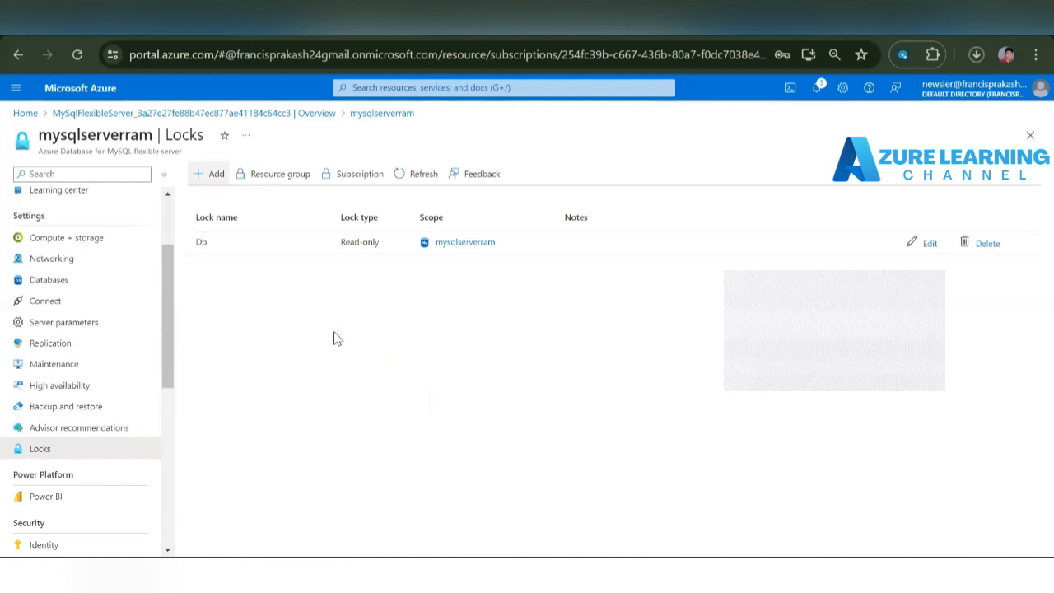